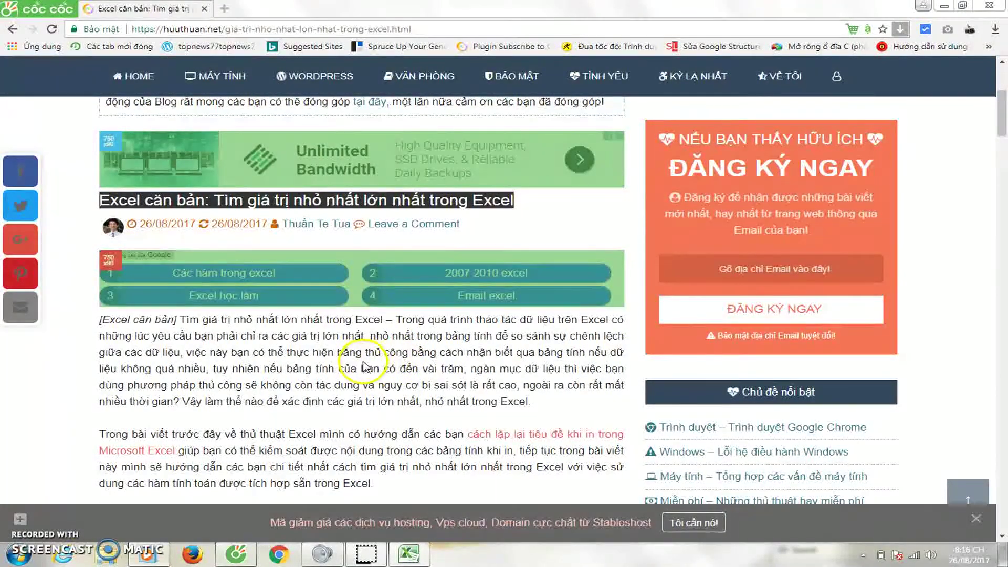
Clear the title highlight and scroll down through the huuthuan.net article
left_click(415, 355)
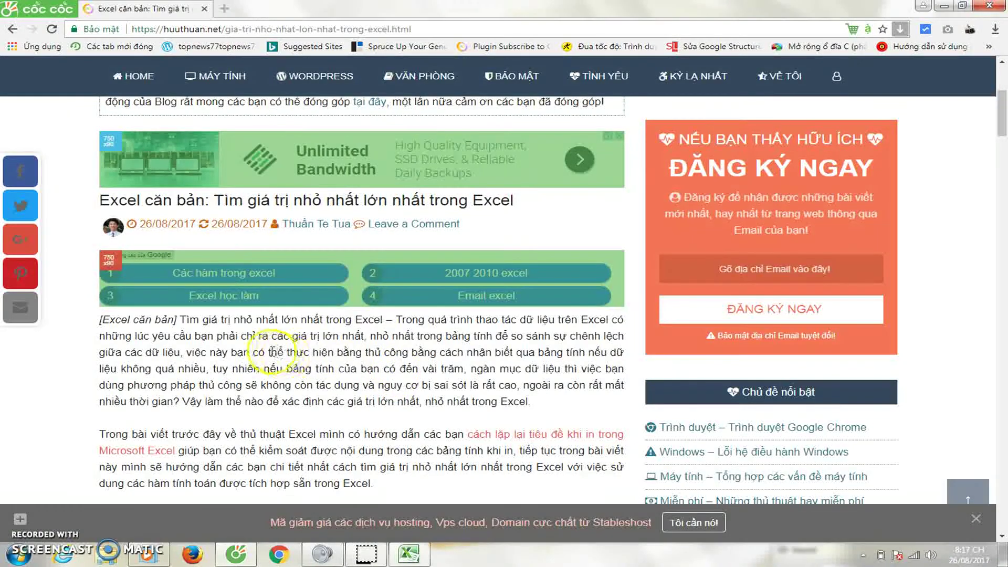
scroll(263, 349, "down", 4)
scroll(220, 323, "down", 2)
scroll(179, 321, "down", 4)
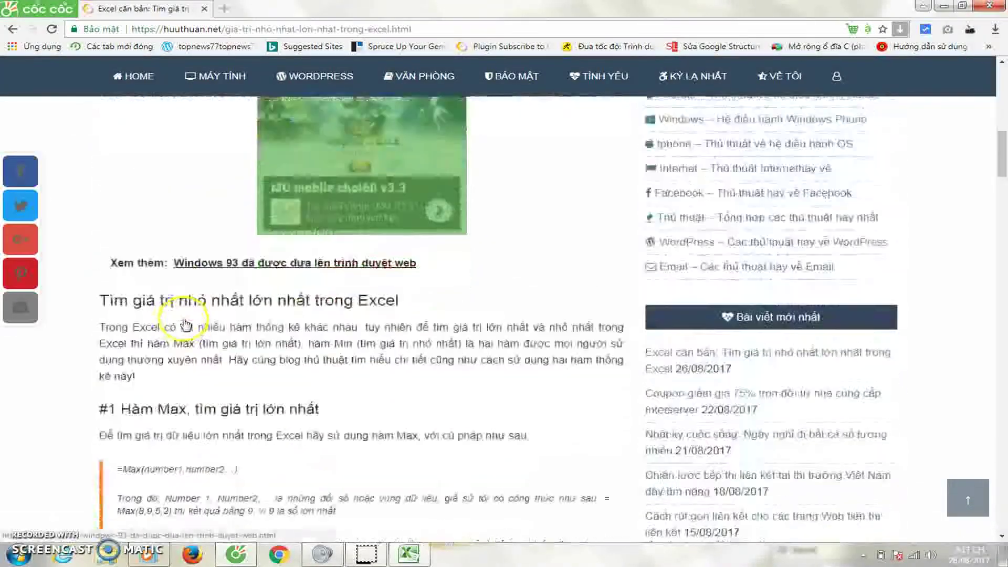
scroll(236, 294, "down", 1)
scroll(319, 271, "down", 2)
scroll(341, 299, "down", 1)
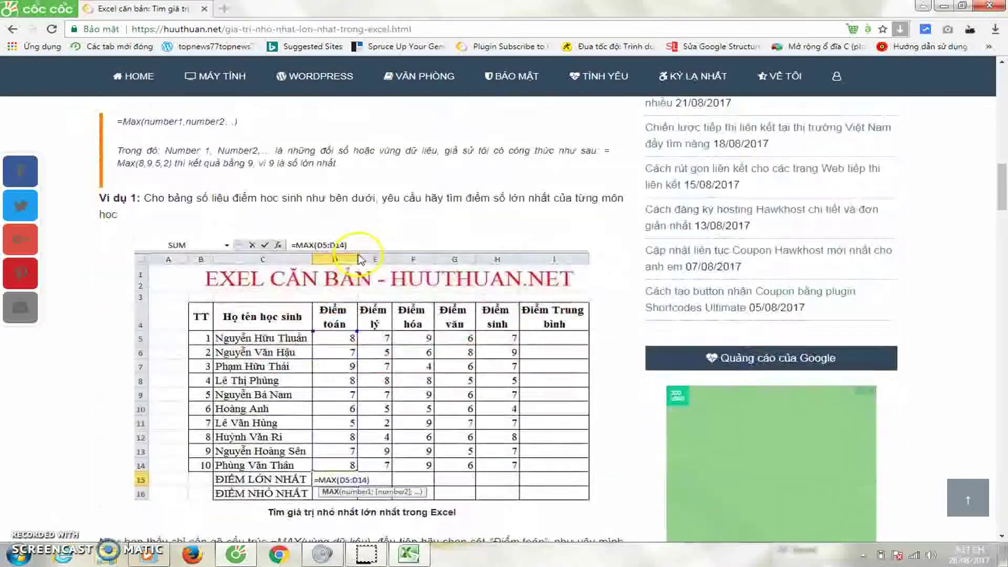
scroll(367, 325, "down", 4)
Return to the top and highlight the title 'Tìm giá trị nhỏ nhất lớn nhất trong Excel'
scroll(383, 344, "up", 3)
scroll(357, 294, "up", 4)
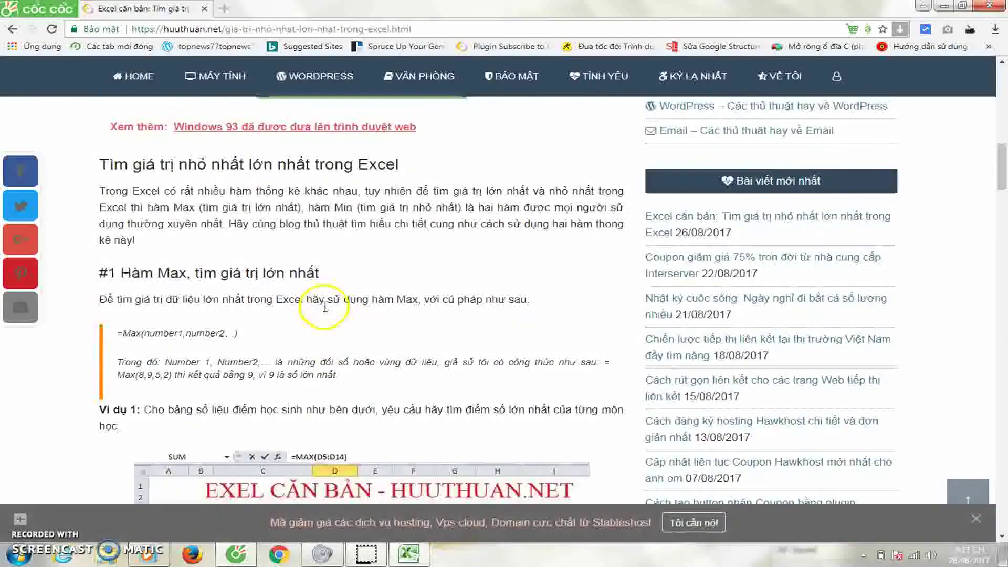
scroll(338, 247, "up", 5)
scroll(259, 288, "up", 4)
scroll(234, 284, "up", 1)
scroll(220, 273, "up", 2)
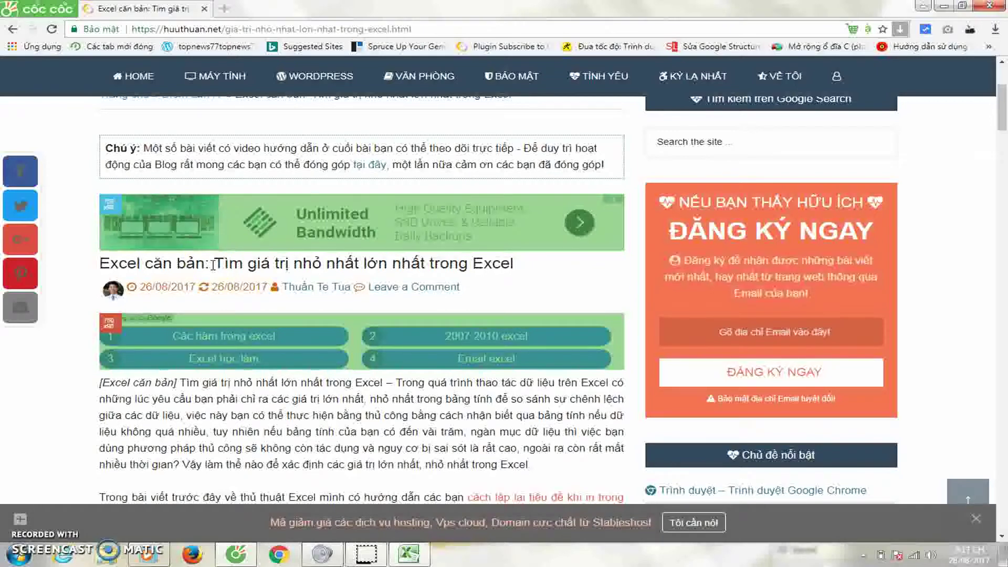
left_click_drag(266, 262, 520, 263)
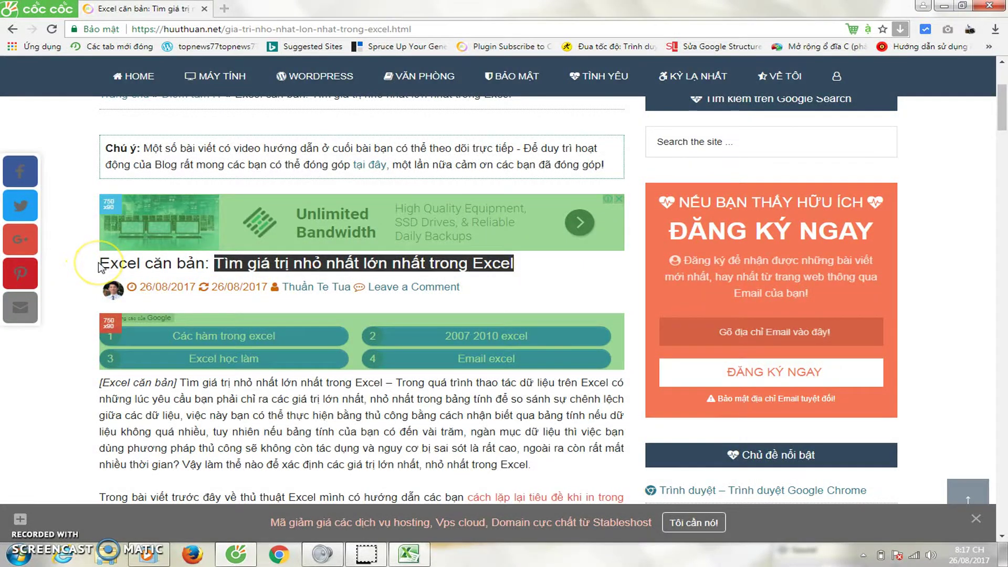
scroll(79, 294, "down", 4)
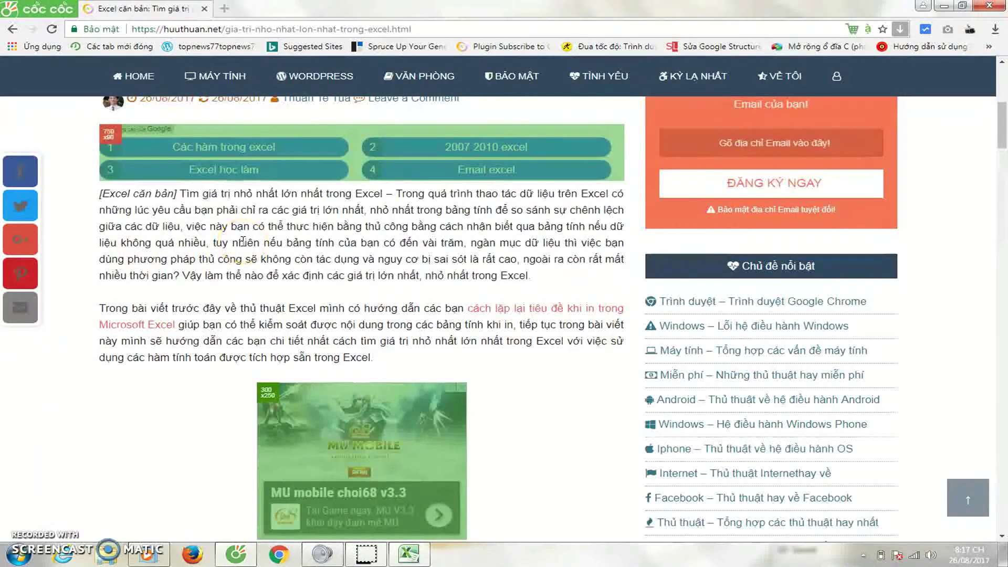
Switch to the diem workbook and select the student score rows 5 to 14
left_click(409, 554)
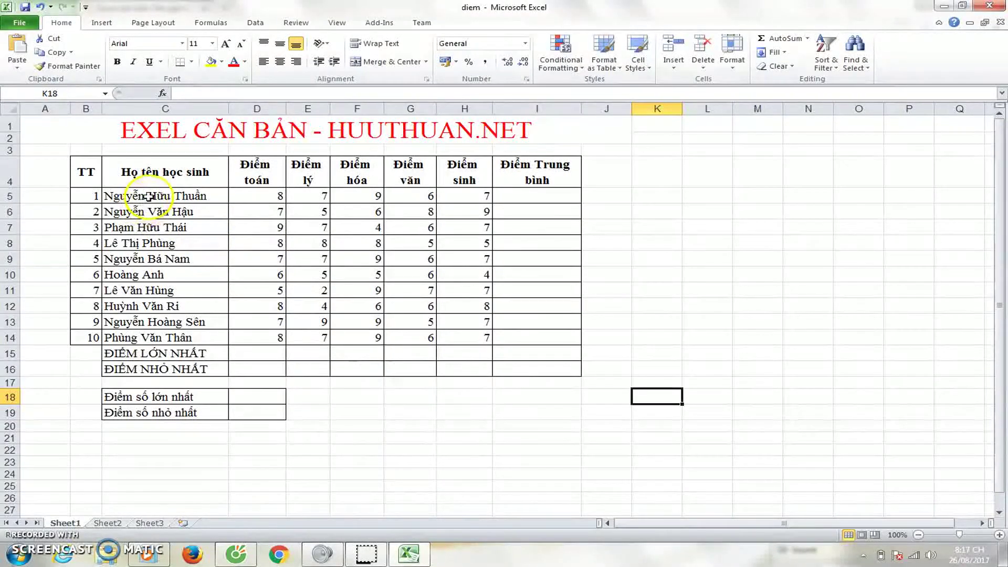
mouse_move(89, 195)
left_mouse_down()
mouse_move(477, 327)
mouse_move(477, 342)
left_mouse_up()
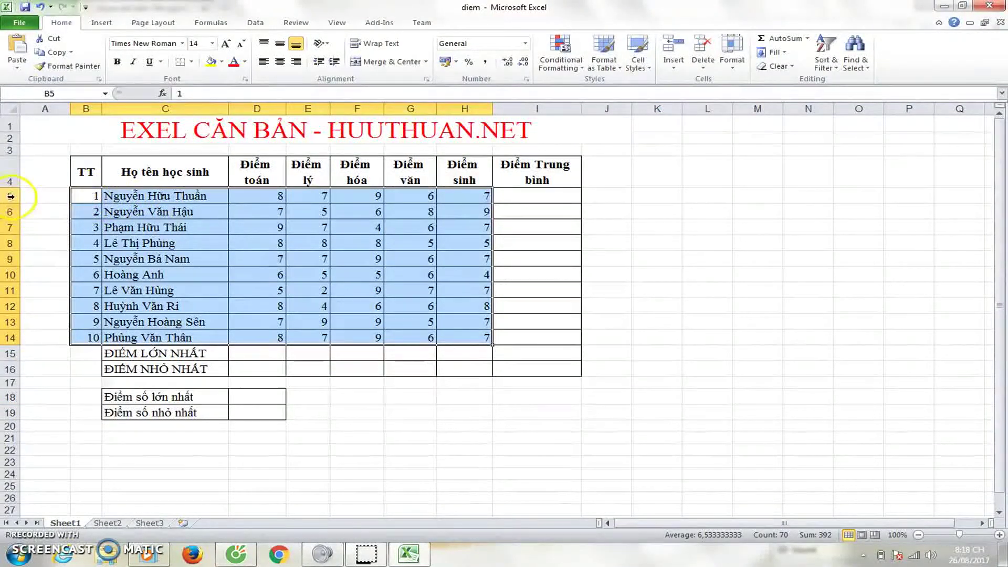
left_click_drag(10, 196, 51, 337)
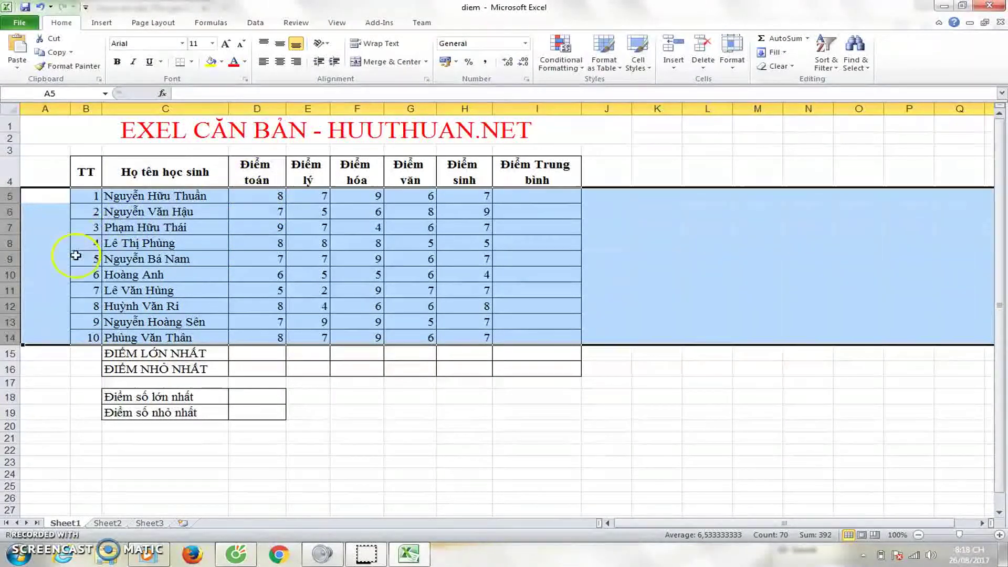
left_click(265, 199)
left_click(269, 212)
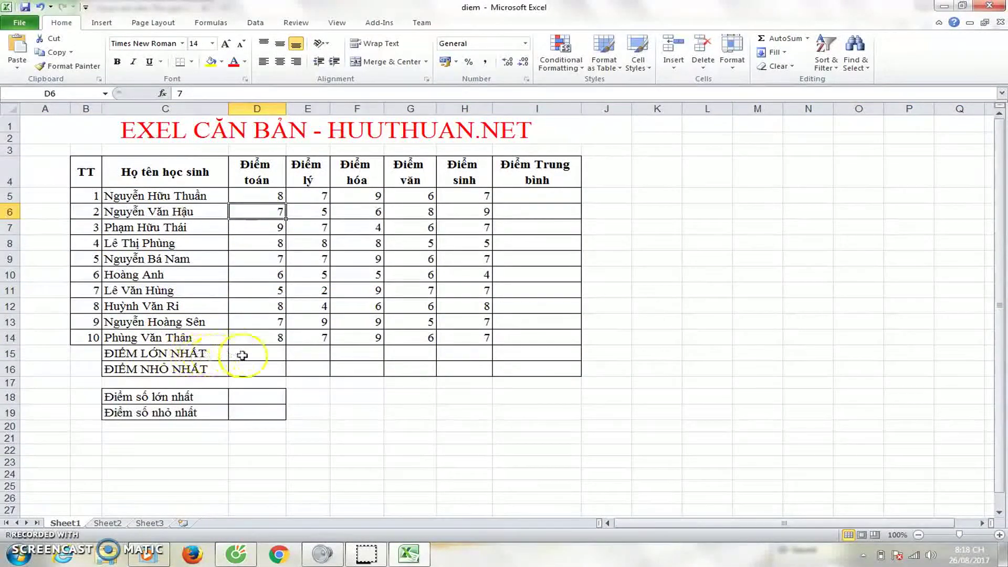
Select the subject headings D4:I4, then the Điểm toán and Điểm lý score columns
left_click_drag(262, 173, 536, 173)
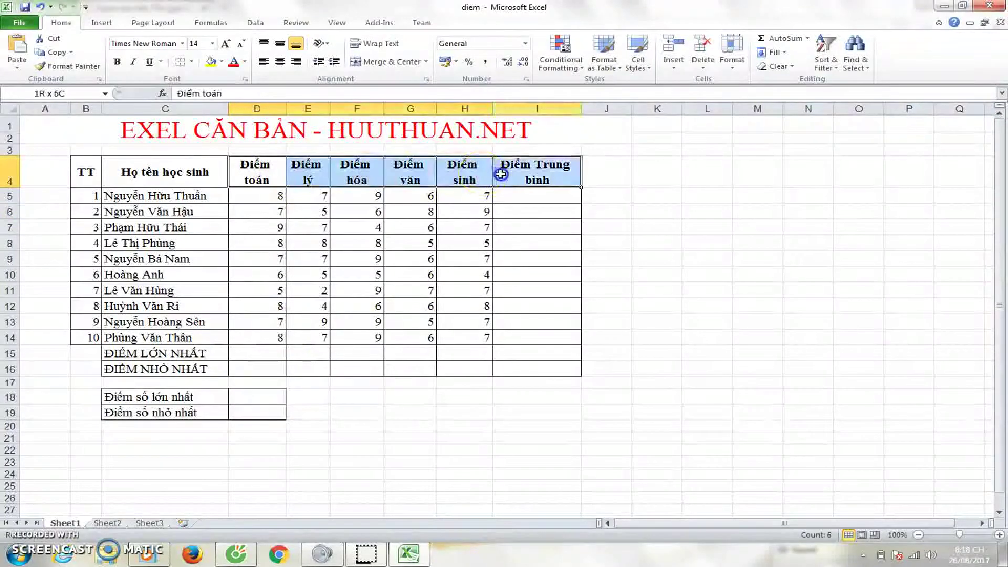
left_click_drag(282, 195, 274, 337)
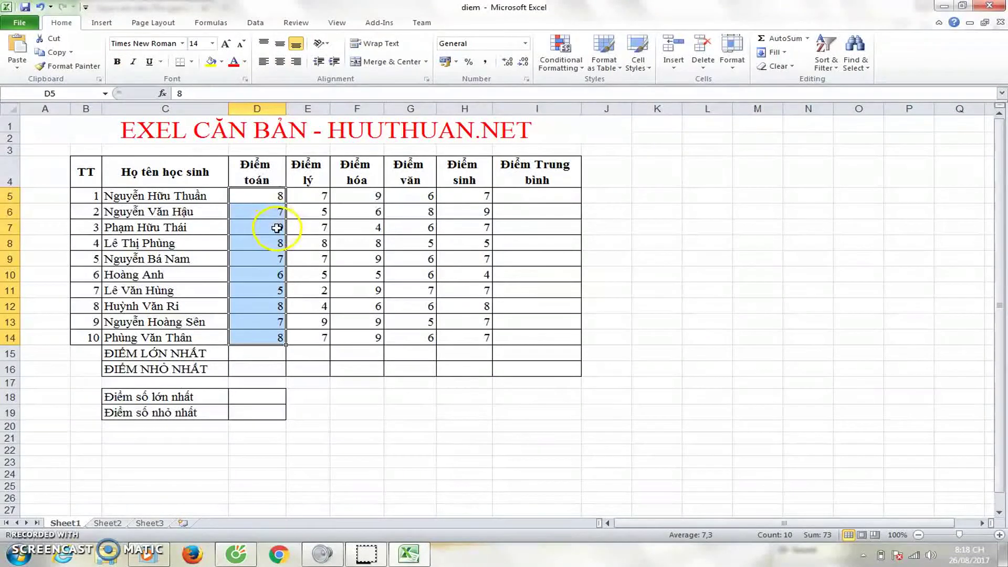
left_click_drag(320, 198, 302, 342)
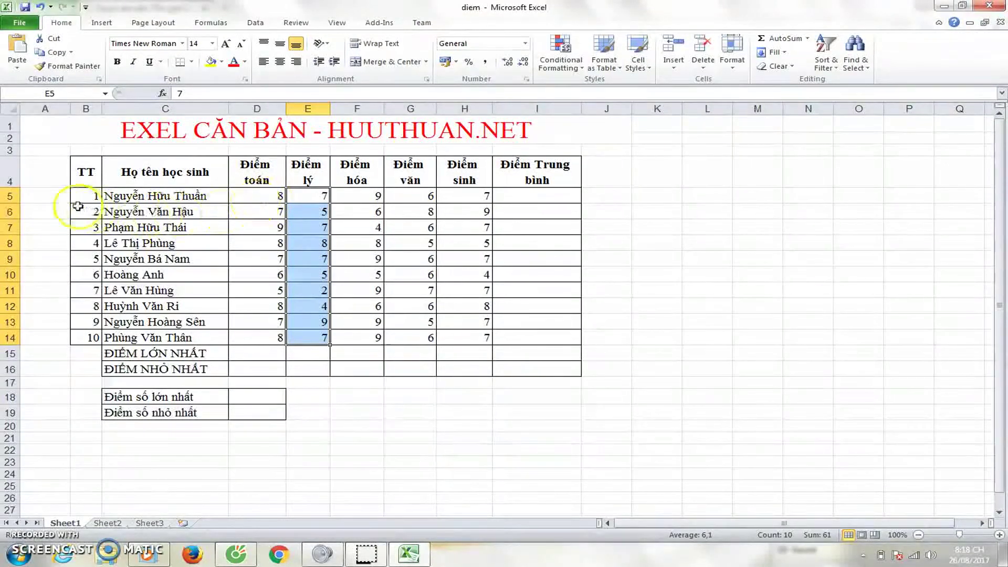
mouse_move(10, 196)
left_mouse_down()
mouse_move(39, 309)
mouse_move(120, 460)
mouse_move(128, 506)
left_mouse_up()
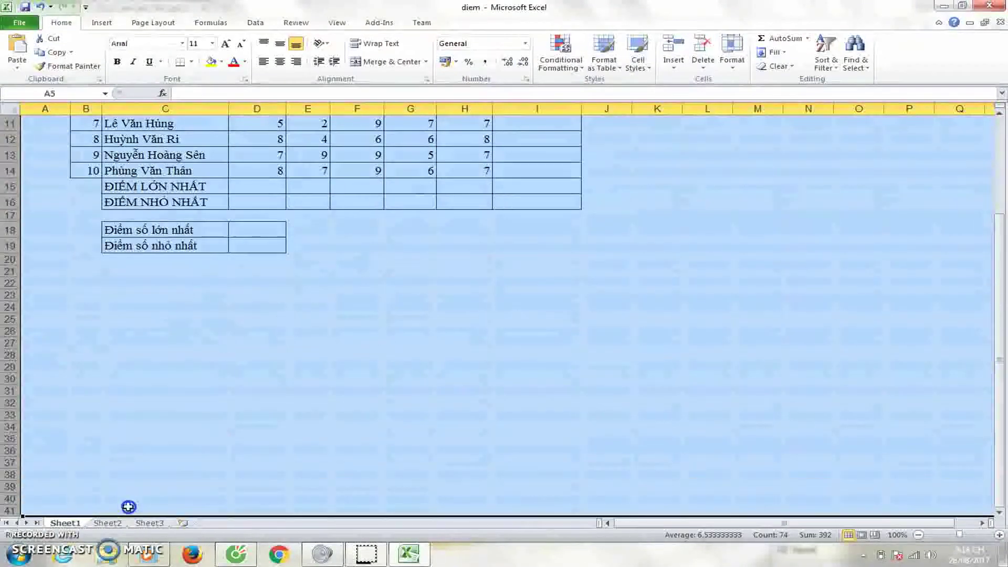
scroll(90, 364, "up", 3)
left_click(766, 244)
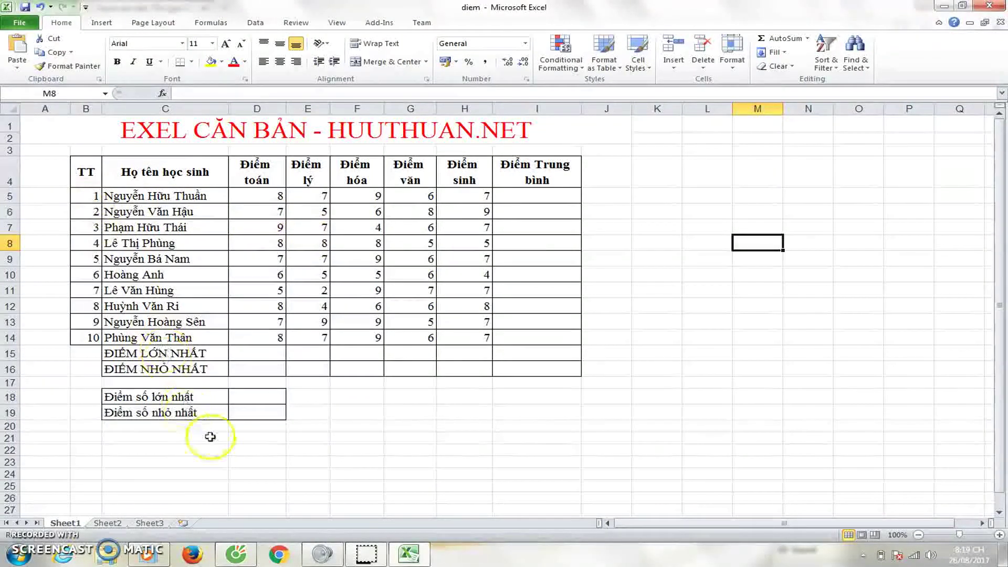
Go back to the huuthuan.net article and scroll to the '#1 Hàm Max' section and example
left_click(237, 555)
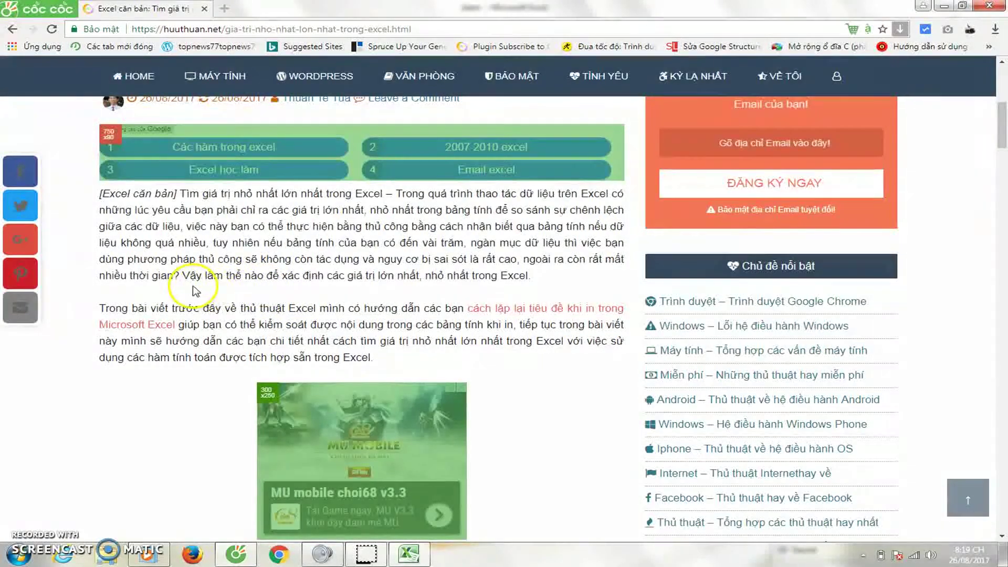
scroll(193, 280, "up", 1)
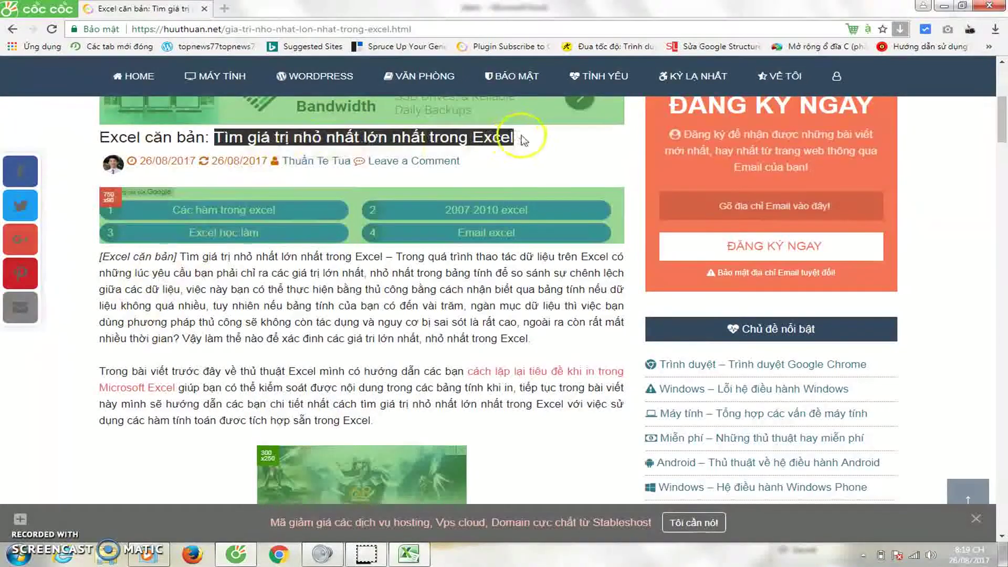
scroll(254, 314, "down", 6)
scroll(175, 315, "down", 1)
scroll(162, 293, "down", 3)
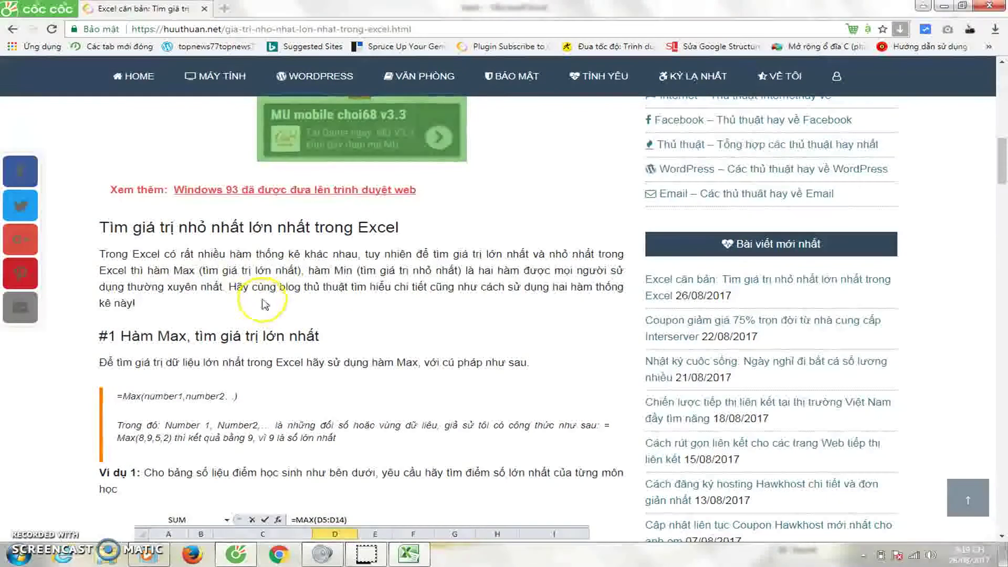
scroll(200, 286, "up", 2)
scroll(173, 299, "up", 4)
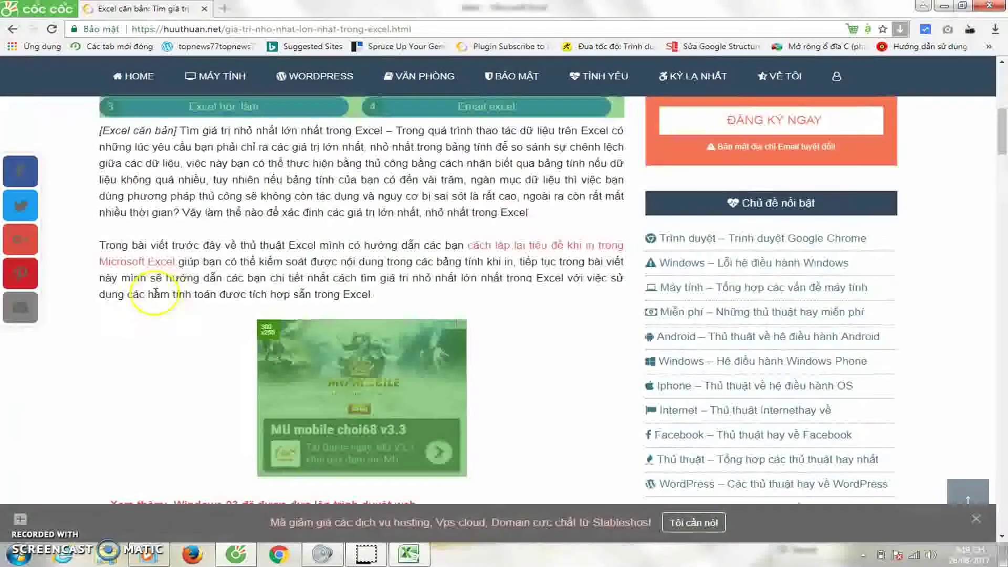
scroll(135, 300, "up", 3)
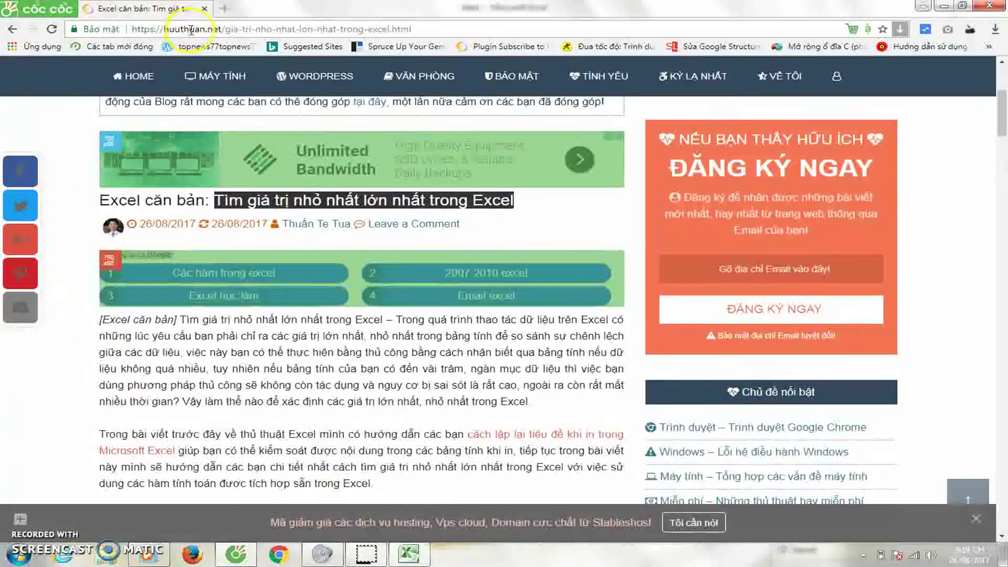
scroll(92, 254, "down", 5)
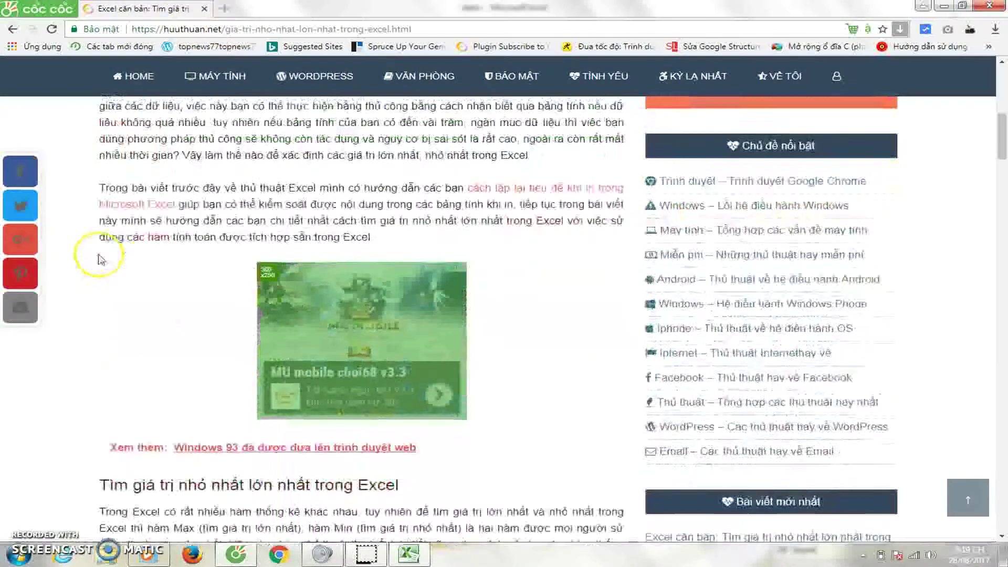
scroll(92, 251, "down", 5)
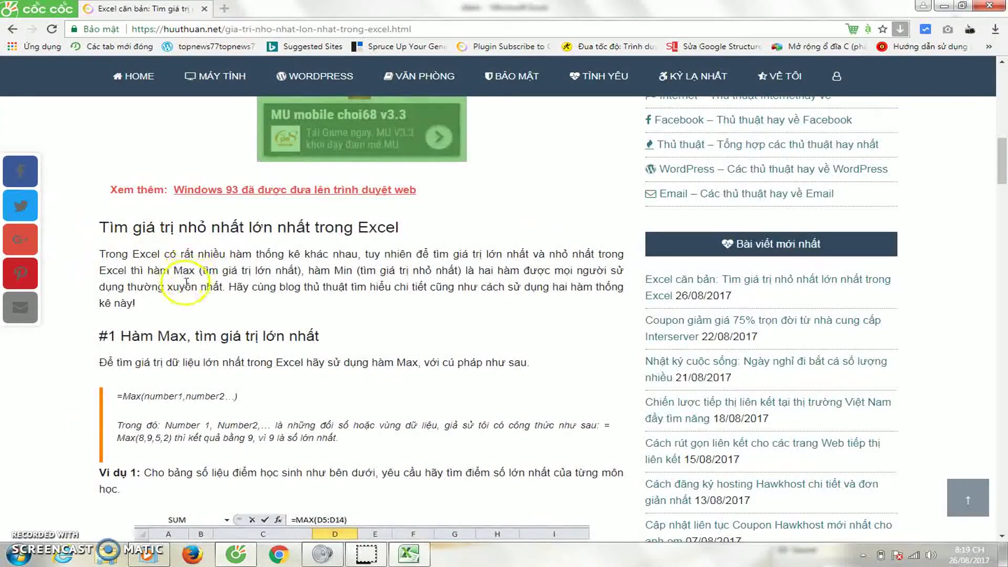
scroll(191, 284, "down", 3)
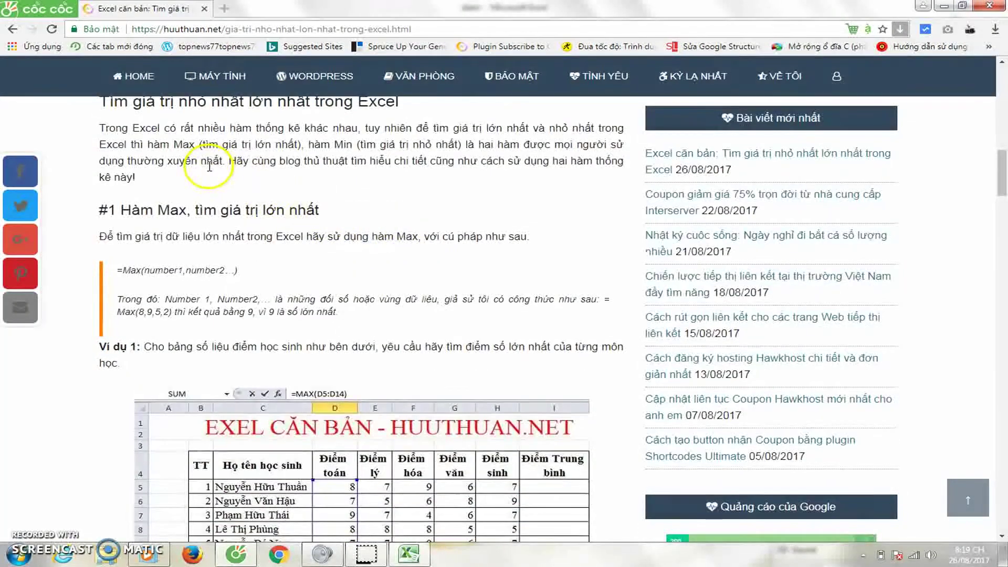
scroll(169, 217, "up", 3)
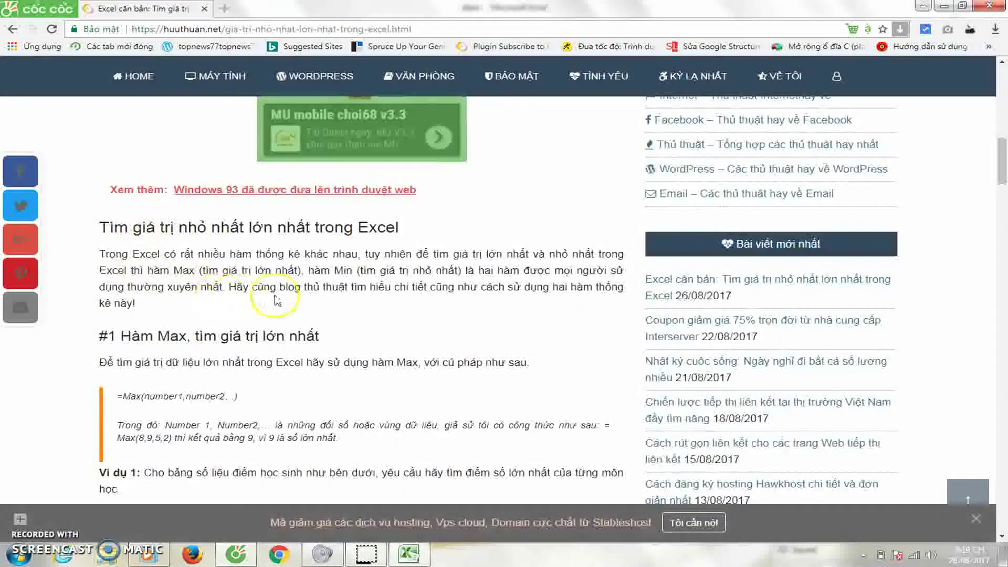
scroll(283, 300, "down", 4)
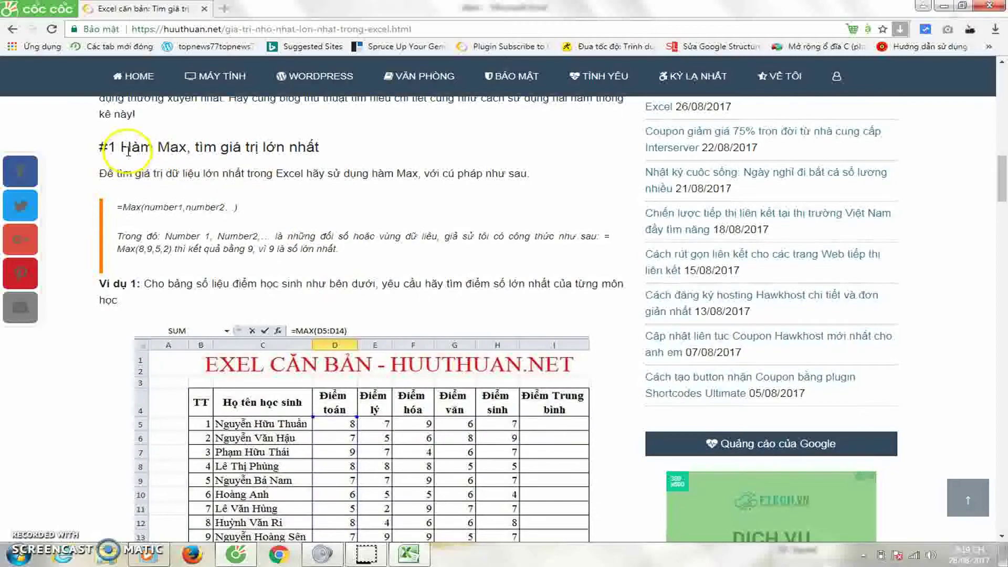
Highlight 'Hàm Max', the =Max(number1,number2…) syntax, and the example's result 9 as 'số lớn nhất'
left_click_drag(121, 146, 186, 148)
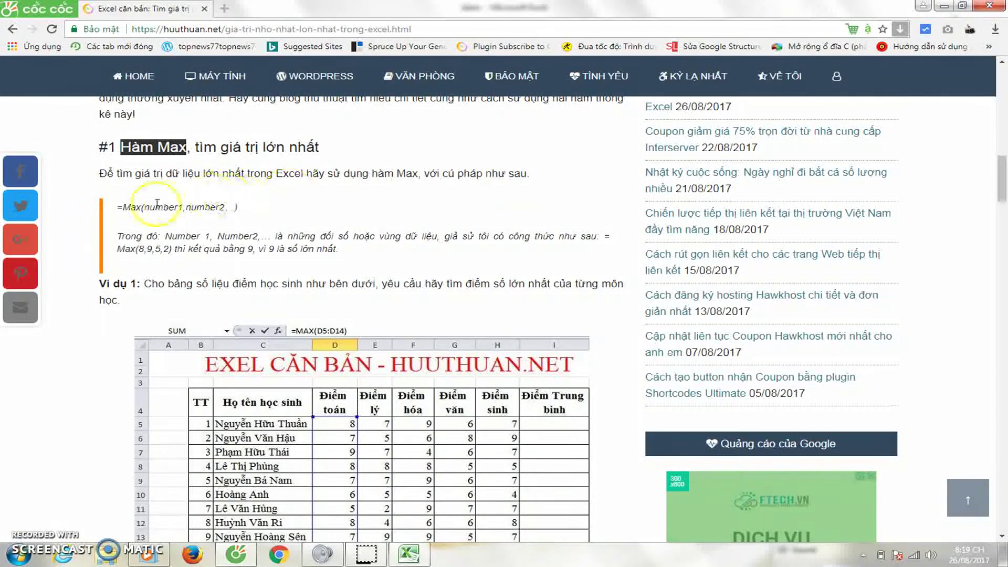
left_click(124, 208)
left_click_drag(123, 207, 213, 202)
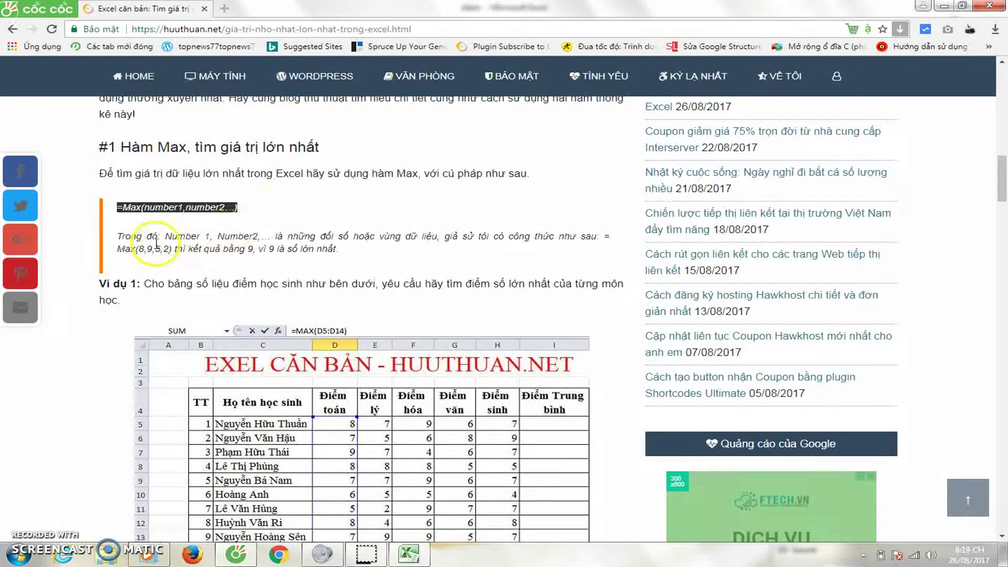
left_click_drag(165, 237, 259, 238)
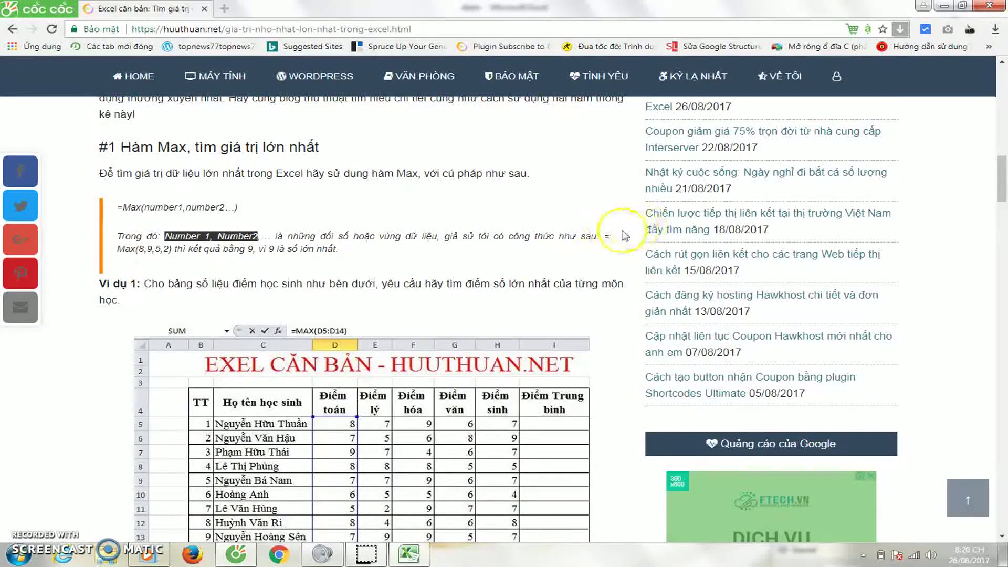
left_click(603, 232)
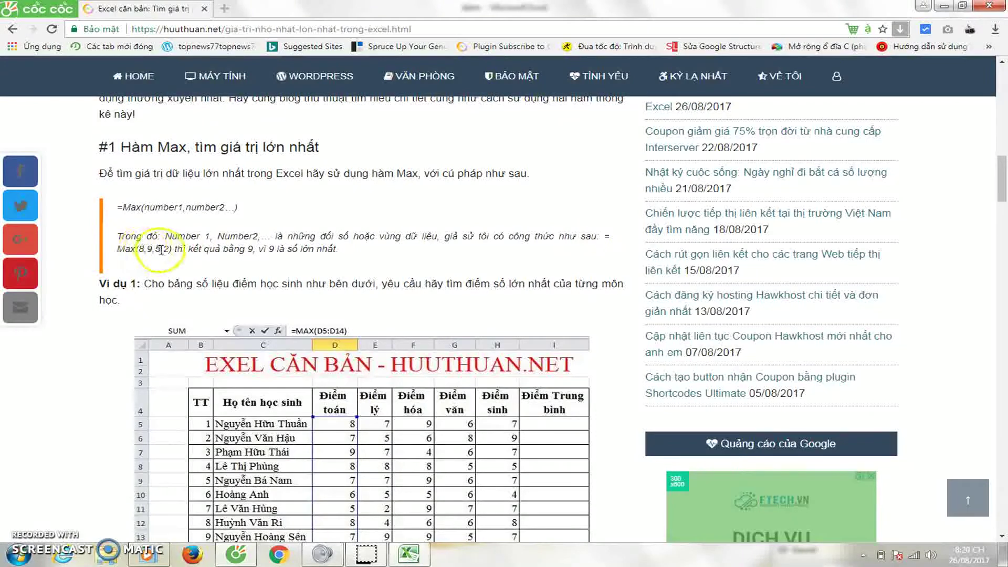
mouse_move(170, 250)
left_mouse_down()
mouse_move(117, 250)
mouse_move(164, 248)
left_mouse_up()
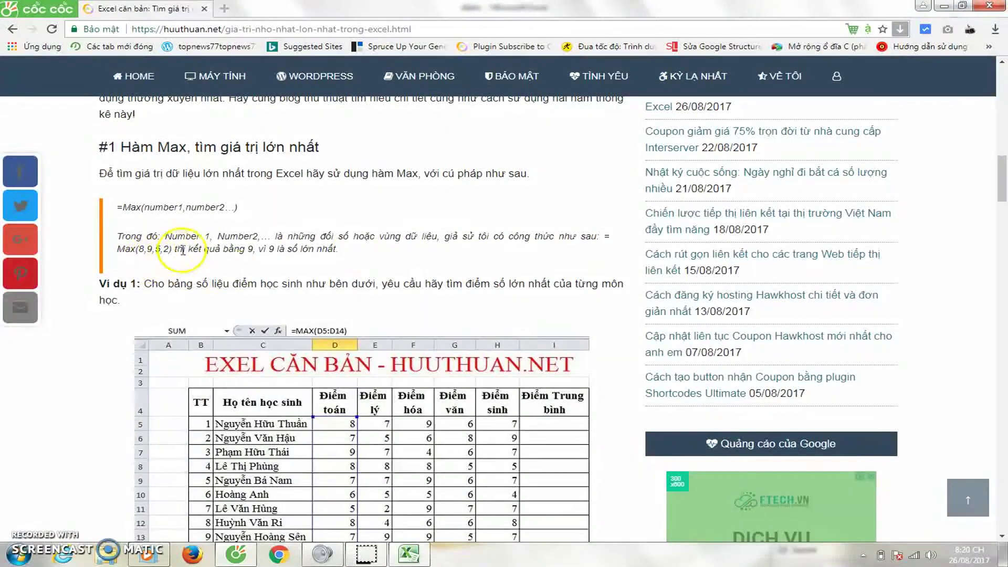
left_click_drag(190, 249, 258, 250)
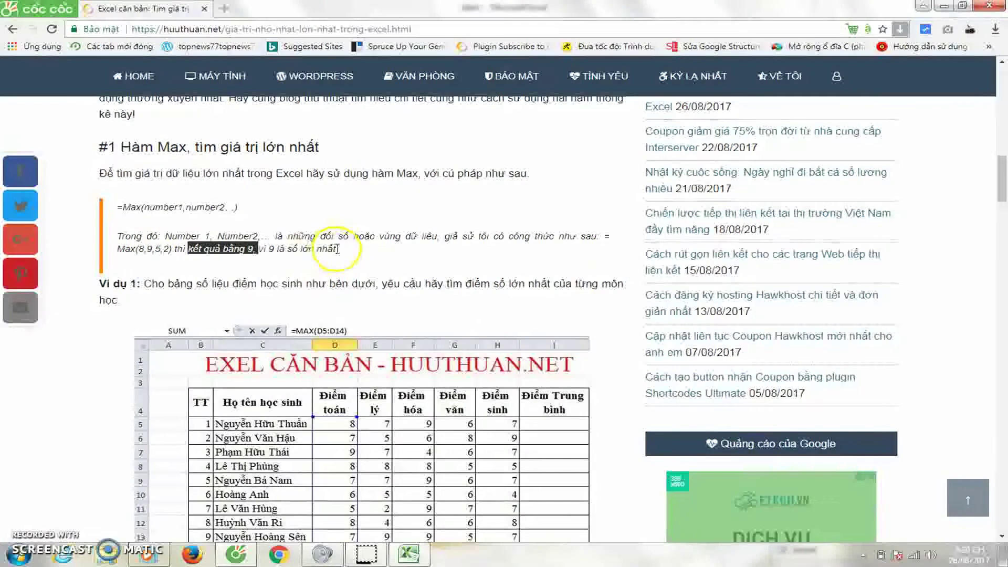
left_click_drag(335, 250, 291, 251)
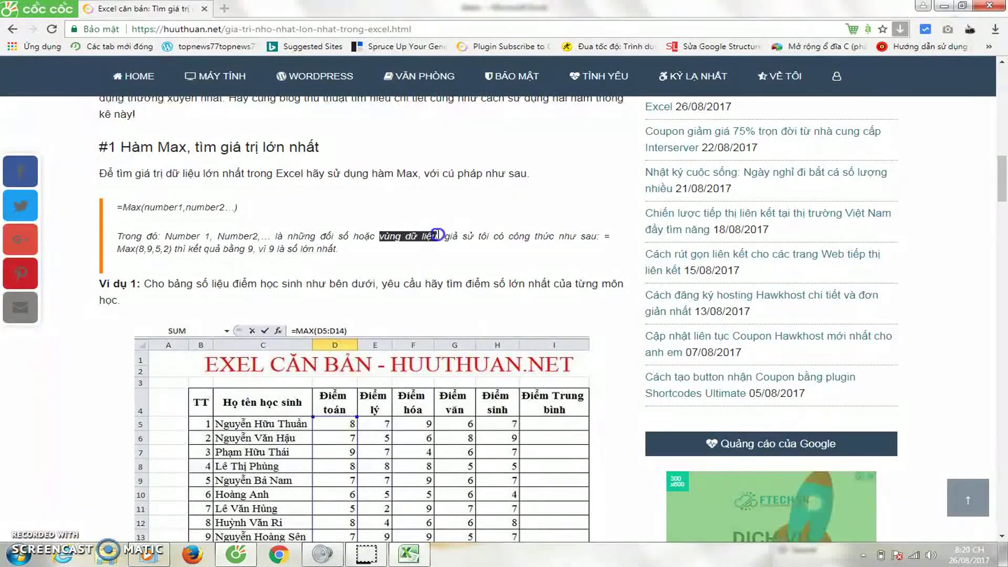
Scroll to Ví dụ 1, highlight 'D5 đến ô D14', and return to the diem workbook
scroll(300, 258, "down", 1)
scroll(300, 259, "down", 2)
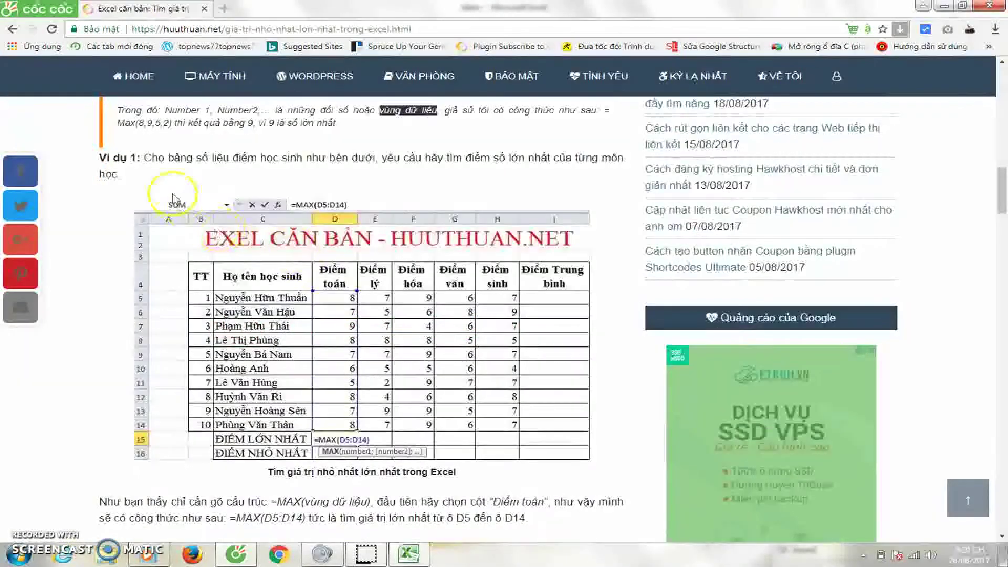
scroll(287, 268, "down", 1)
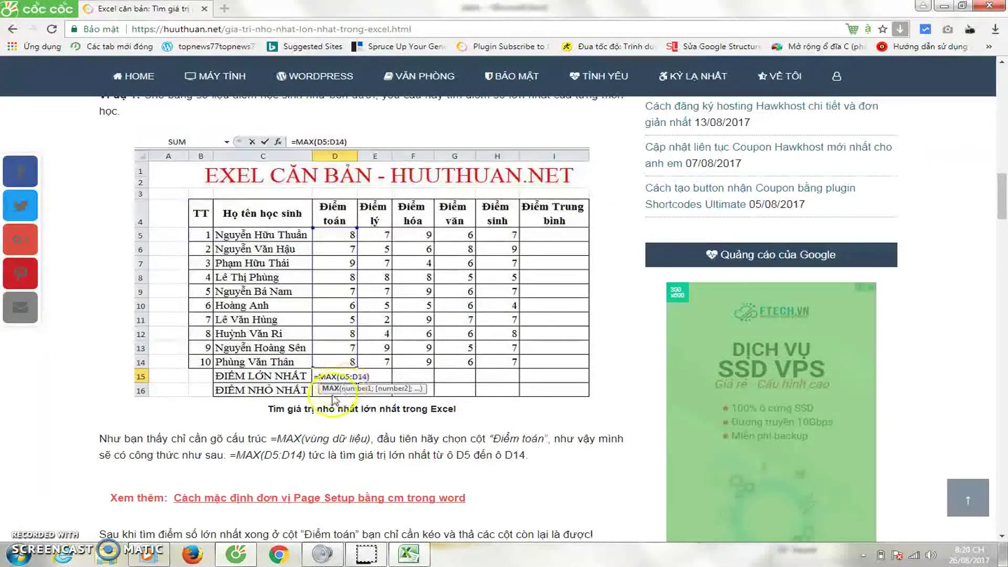
scroll(253, 434, "down", 2)
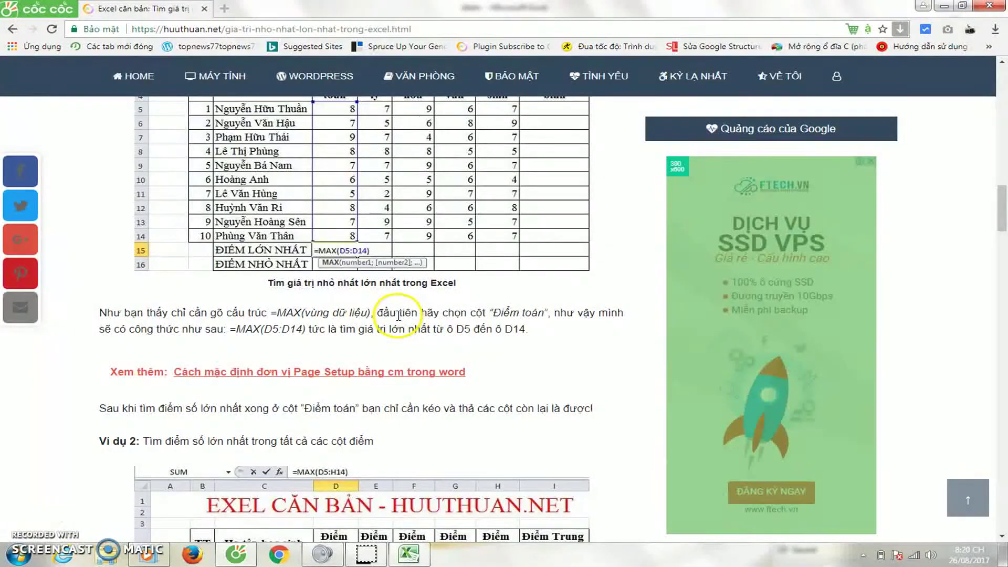
scroll(293, 341, "up", 1)
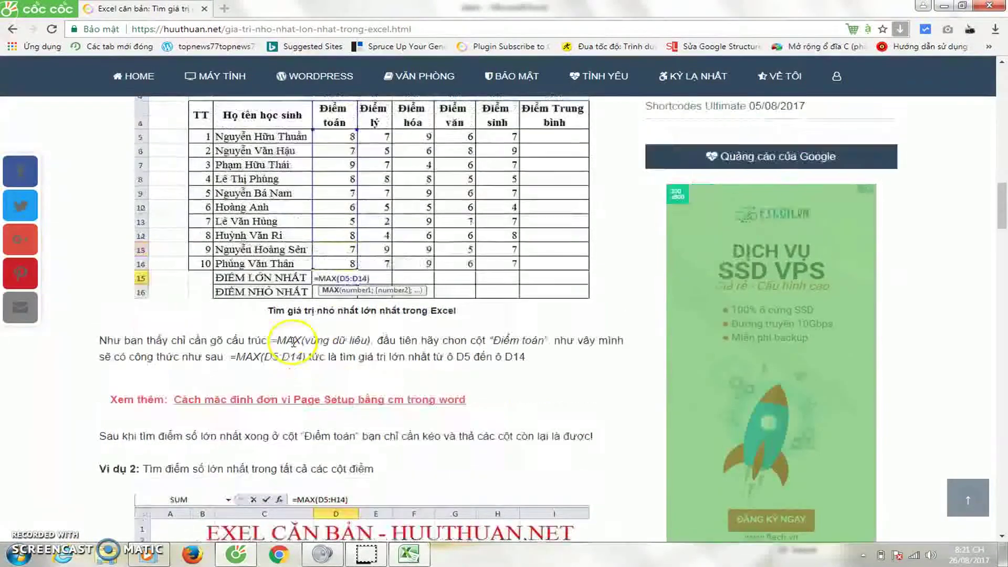
scroll(293, 341, "up", 2)
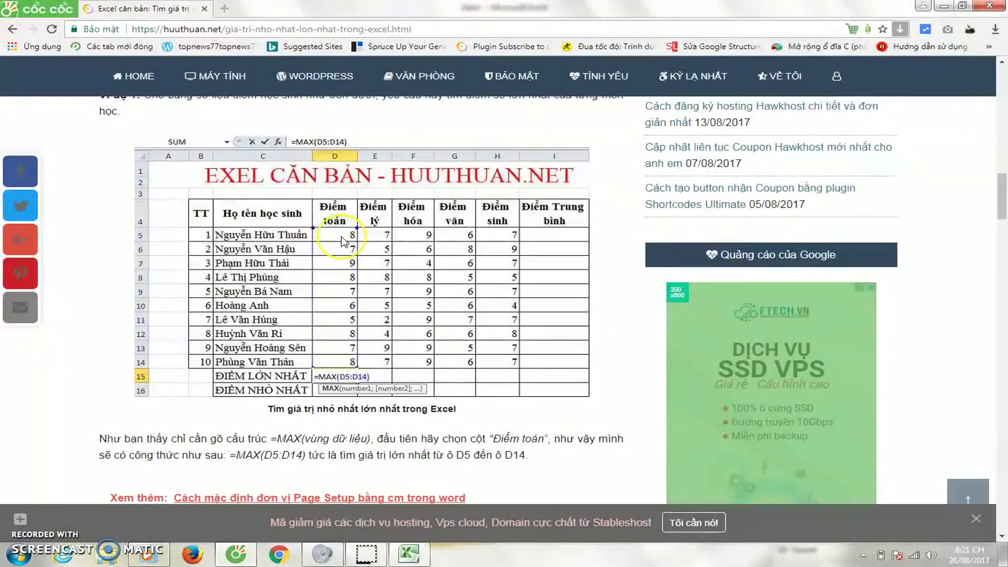
scroll(399, 283, "down", 2)
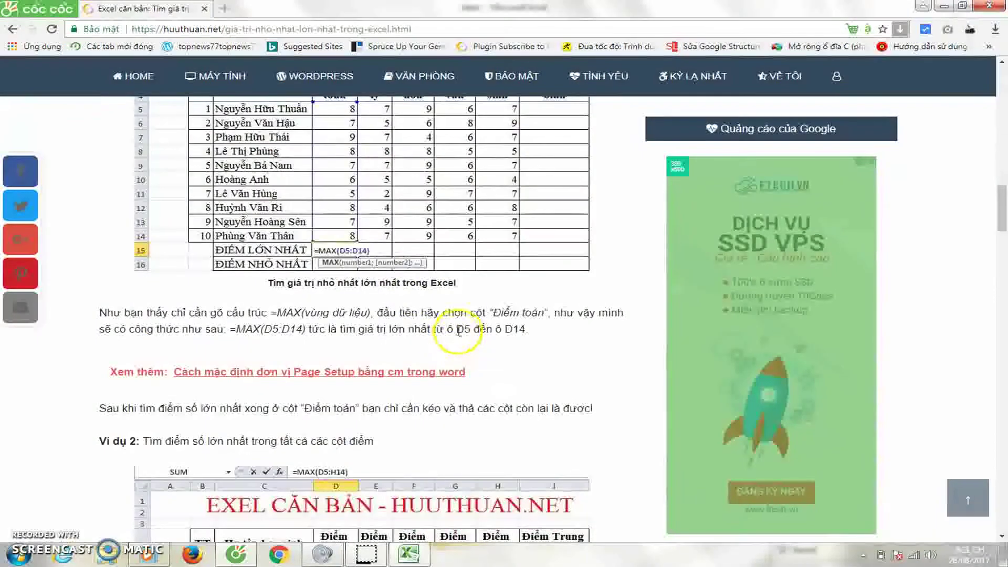
scroll(315, 304, "up", 2)
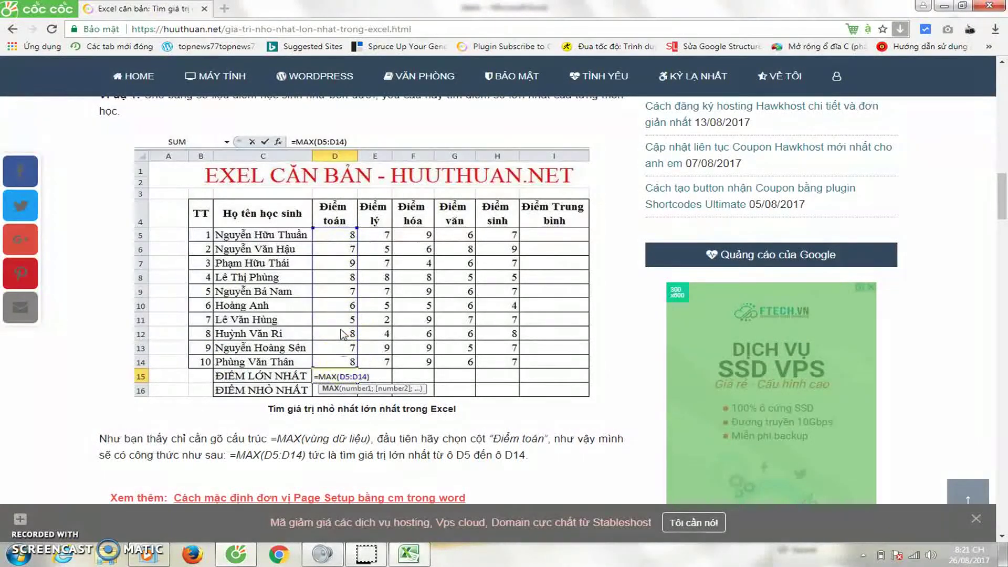
scroll(338, 236, "down", 1)
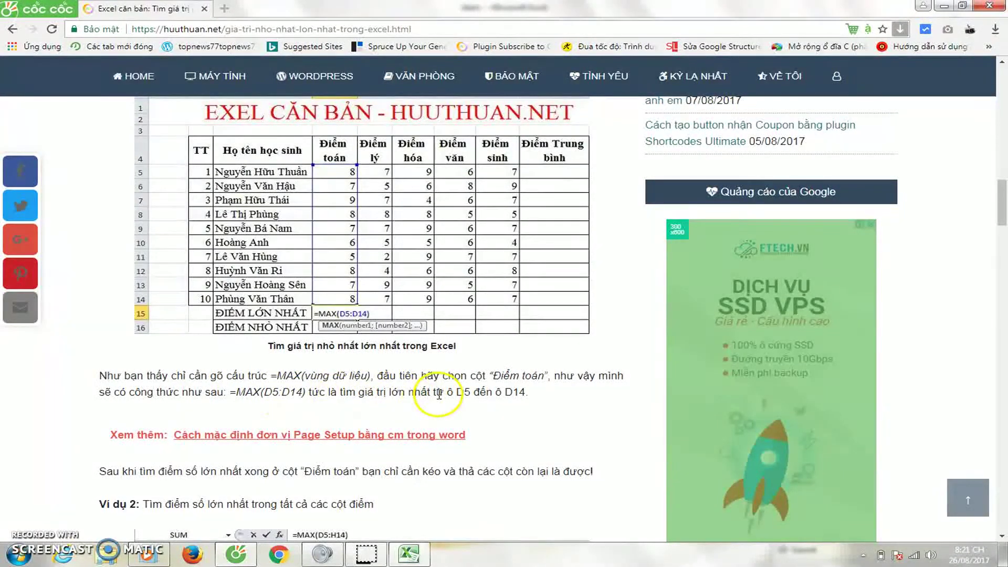
left_click_drag(454, 392, 528, 393)
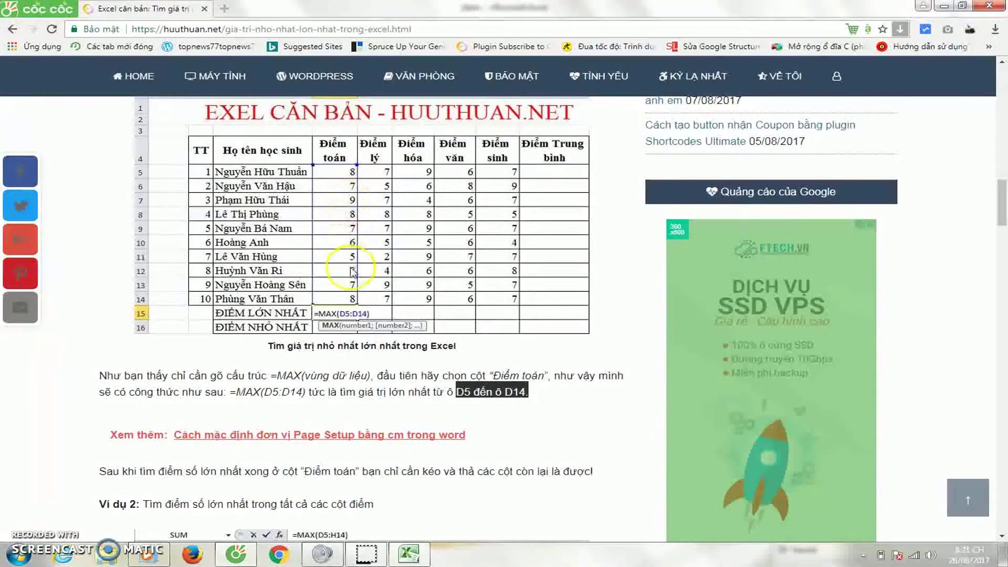
left_click(409, 554)
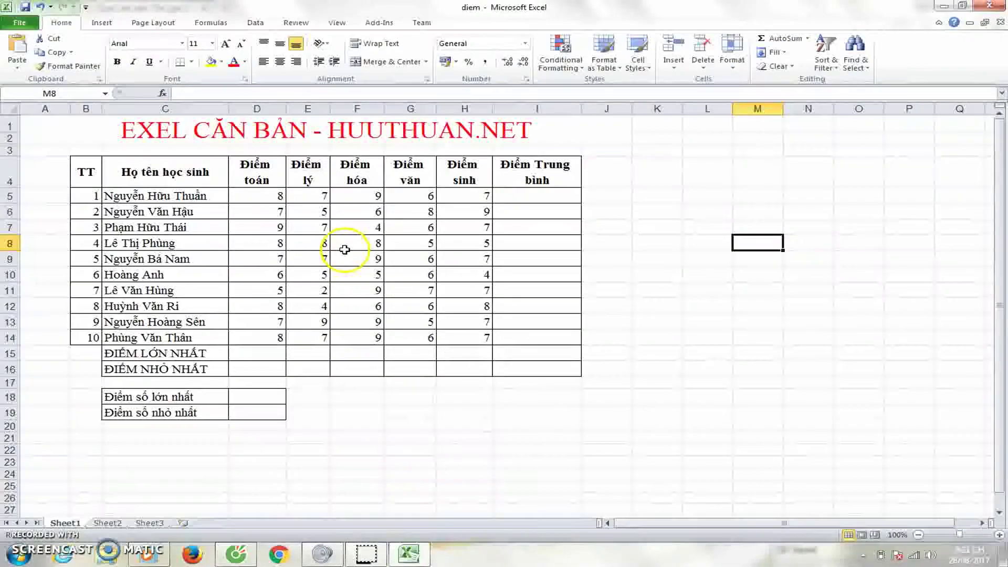
Enter =MAX(D5:D14) in D15 for the highest Điểm toán score
left_click(261, 354)
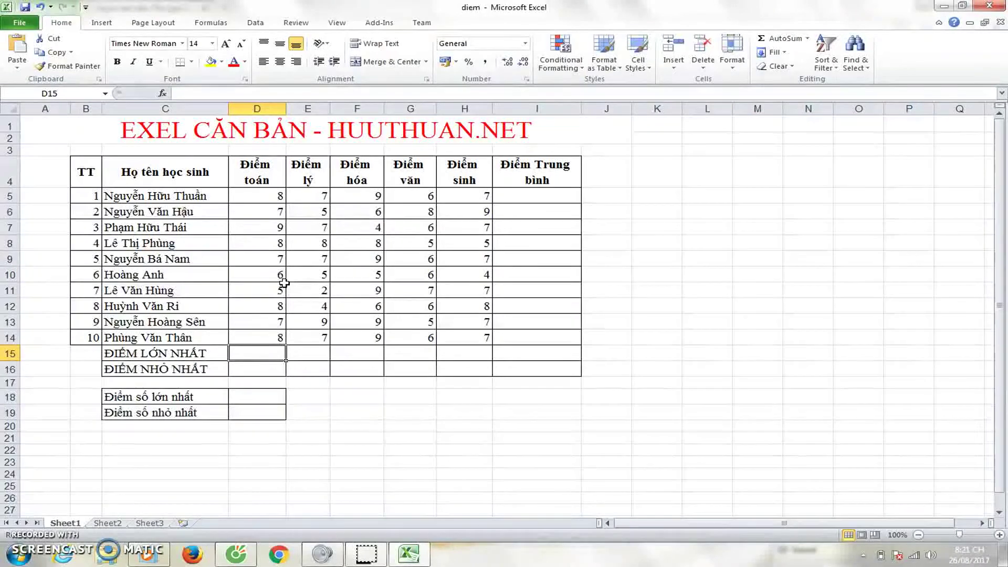
type("=")
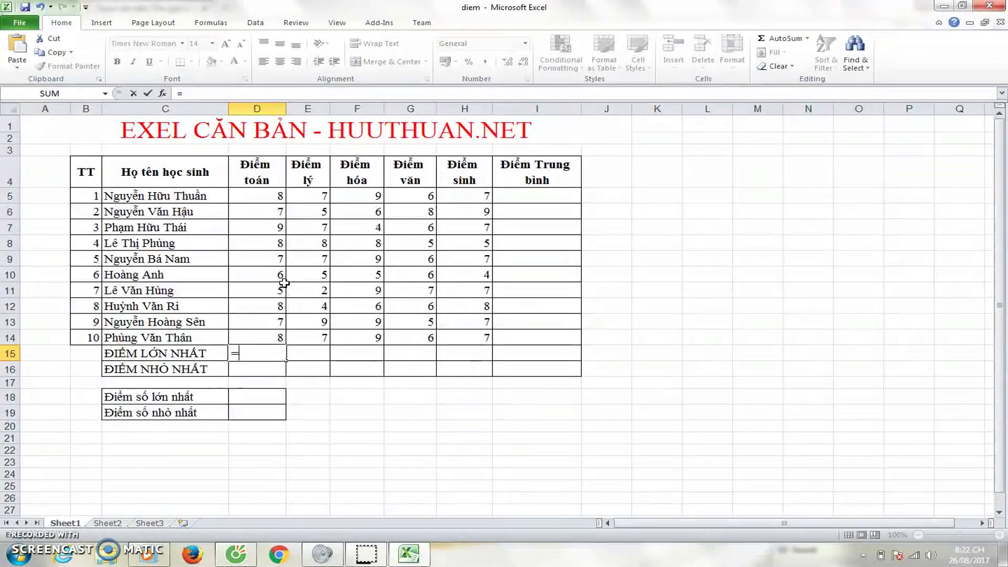
type("MAX")
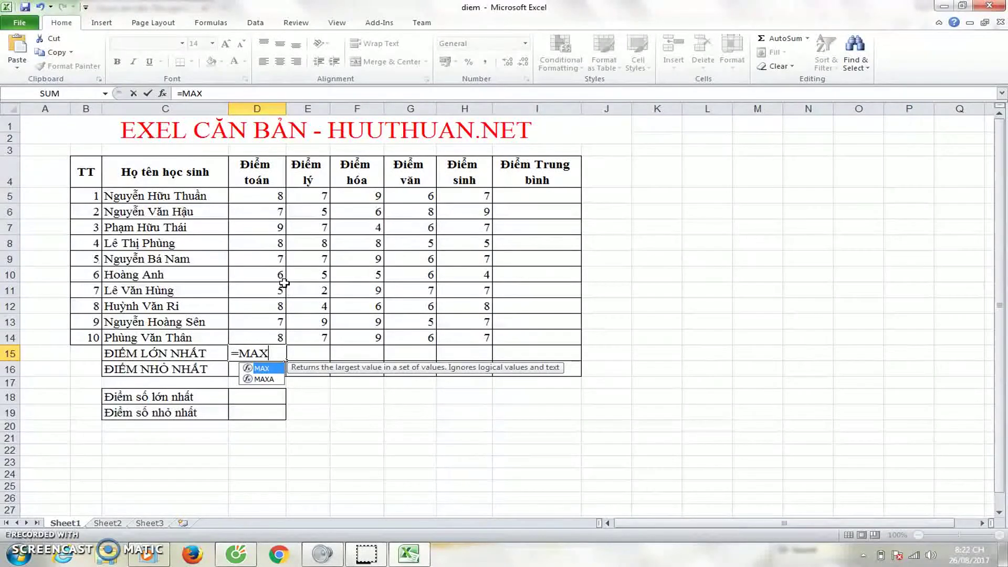
type("(")
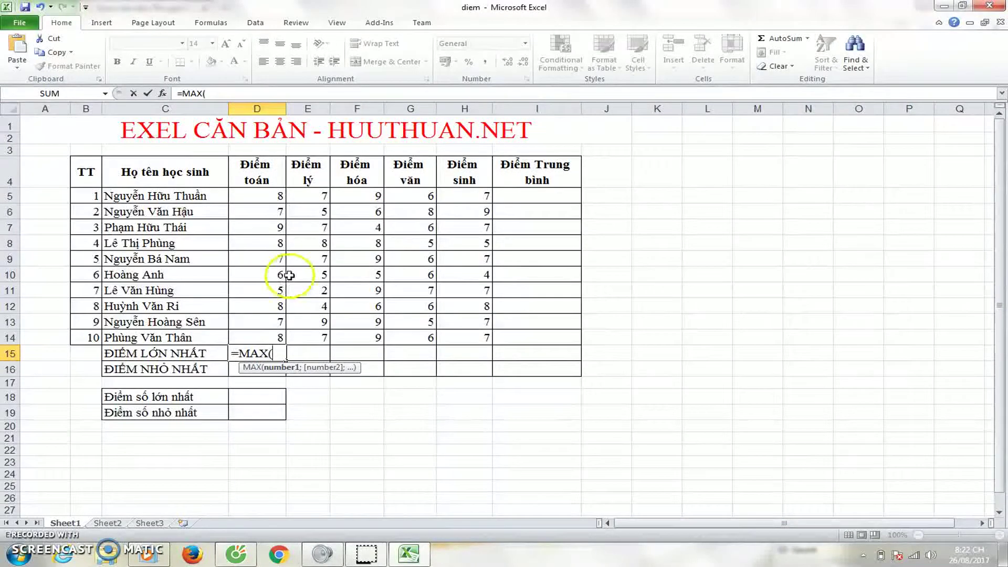
left_click_drag(278, 195, 267, 336)
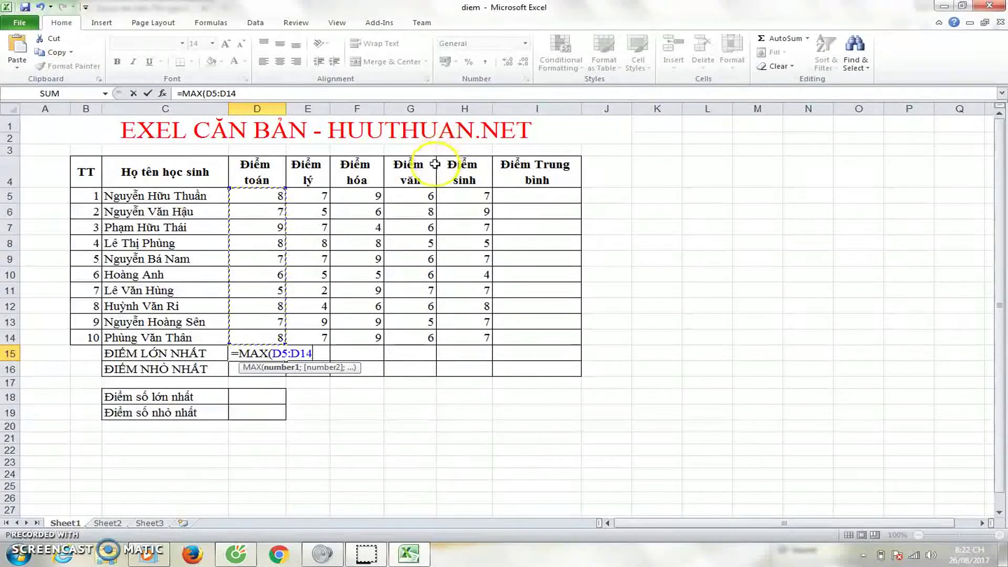
type(")")
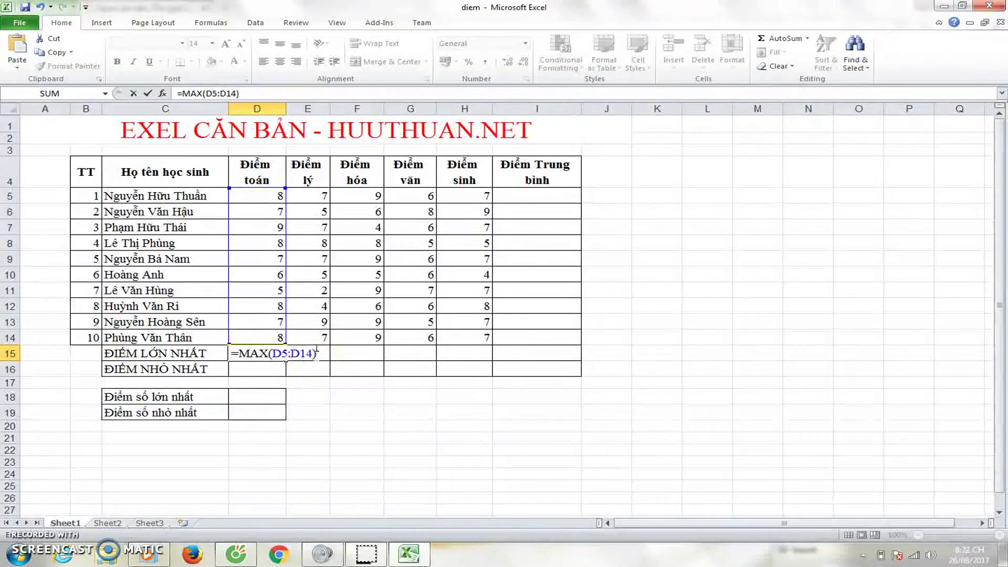
Commit the D15 formula and fill the MAX formula across to H15
left_click(320, 370)
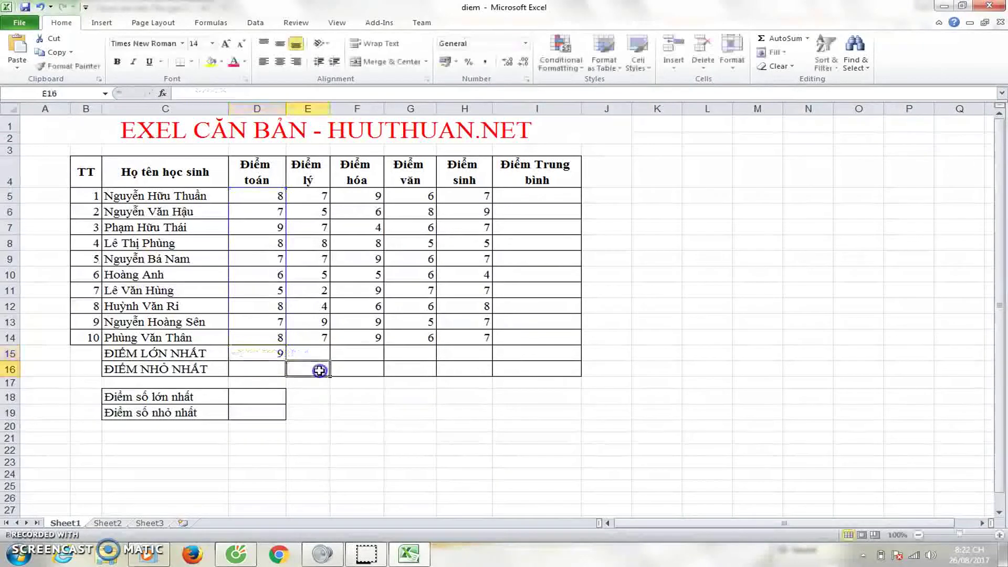
left_click(273, 355)
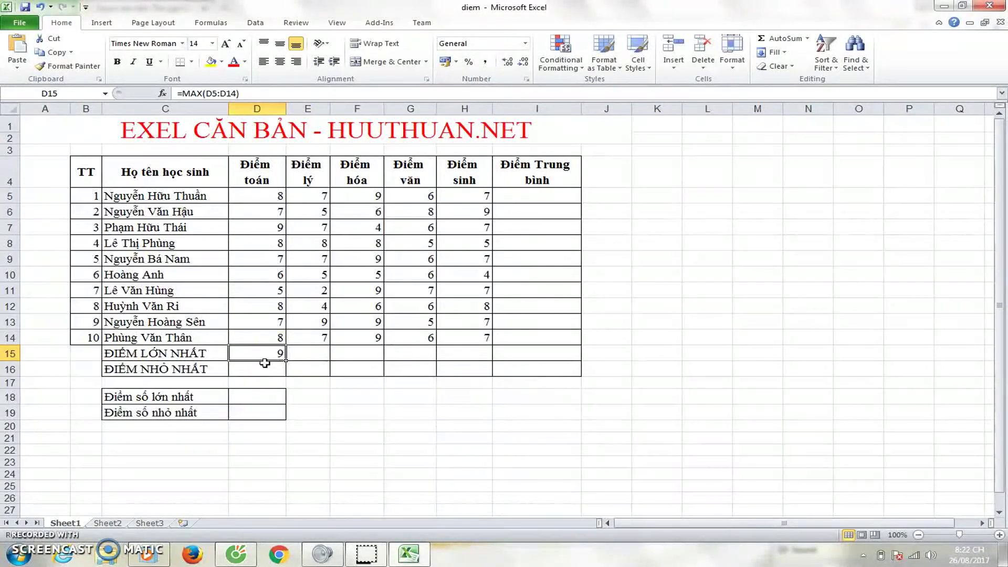
left_click(277, 354)
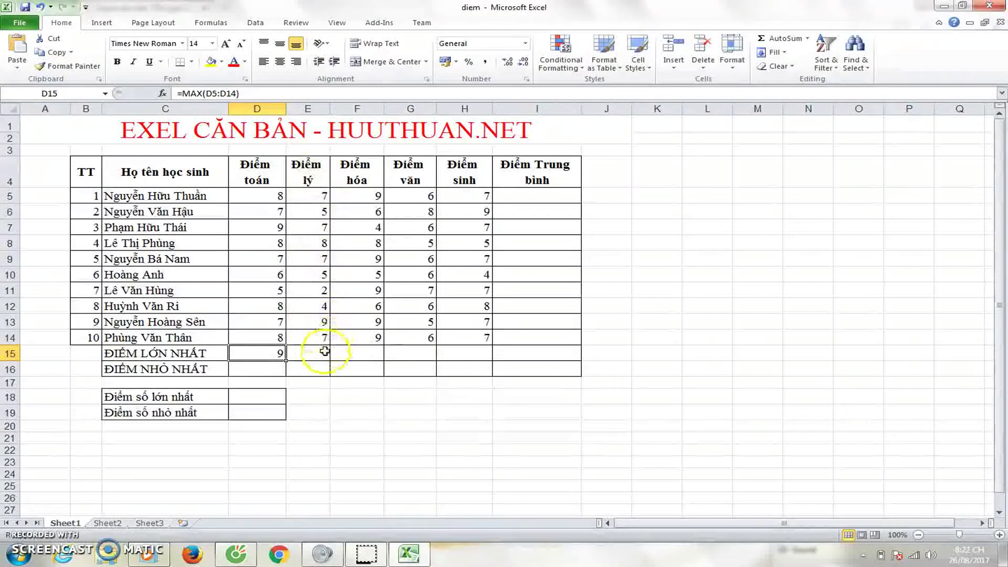
left_click_drag(317, 168, 464, 165)
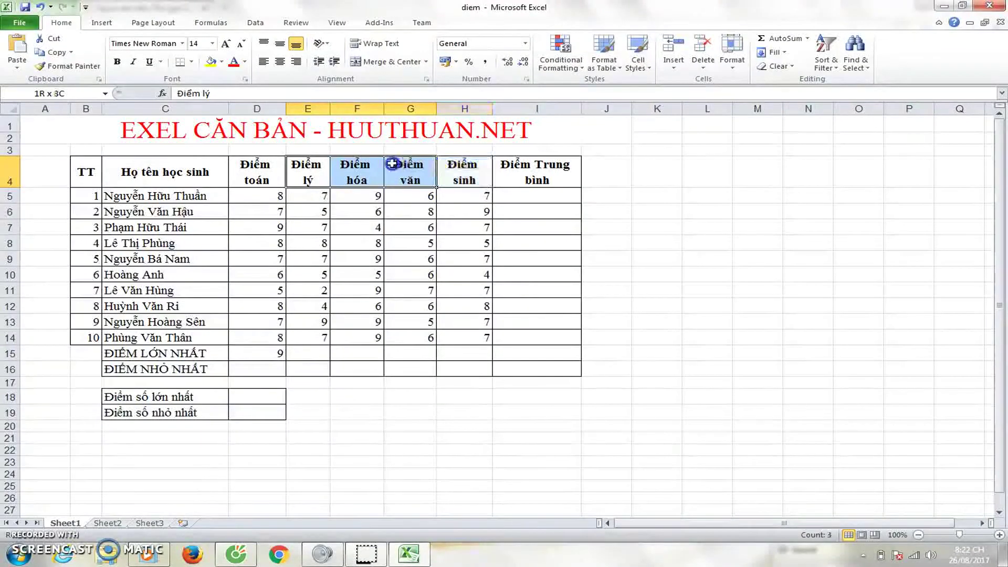
left_click_drag(464, 166, 463, 167)
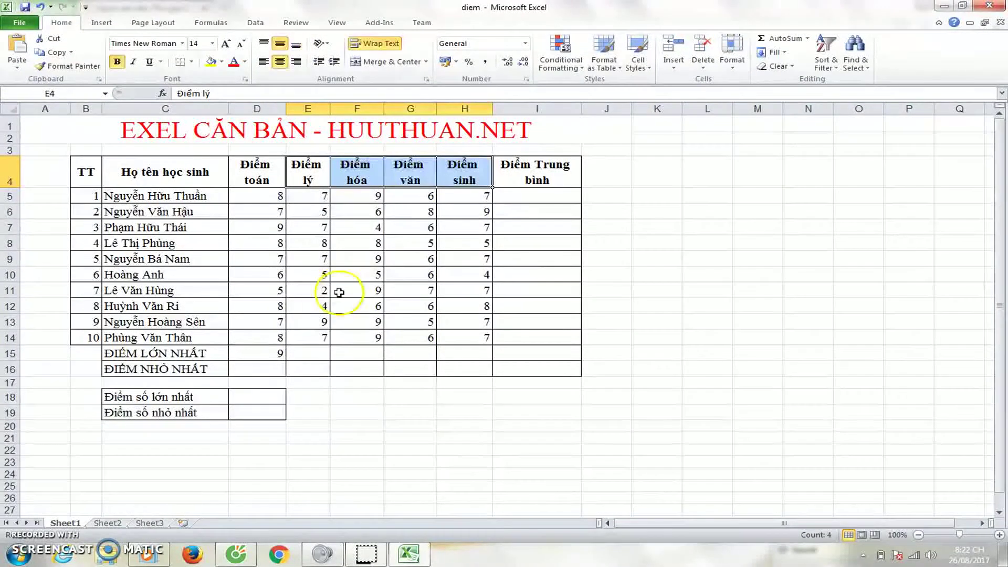
left_click(265, 350)
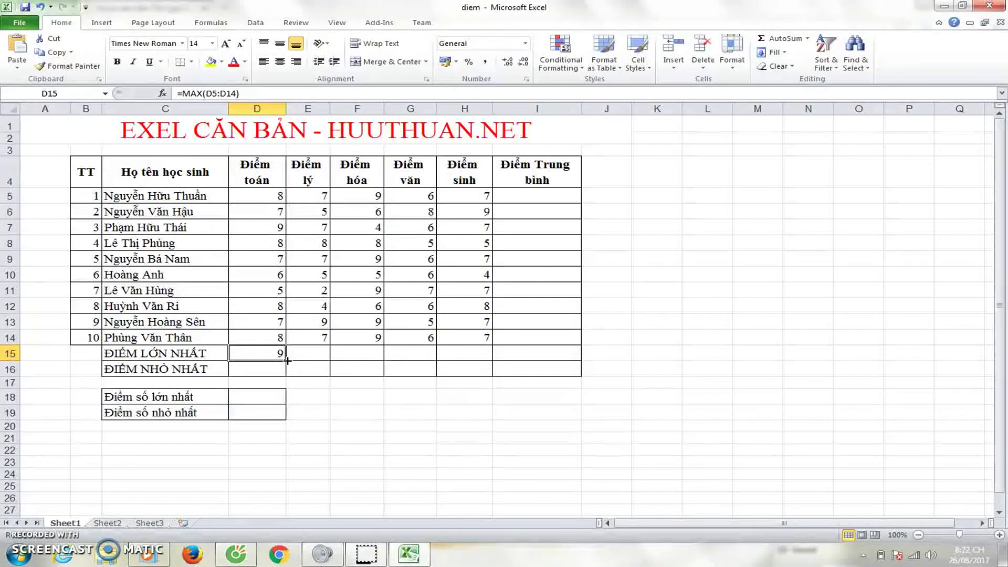
left_click_drag(286, 360, 485, 357)
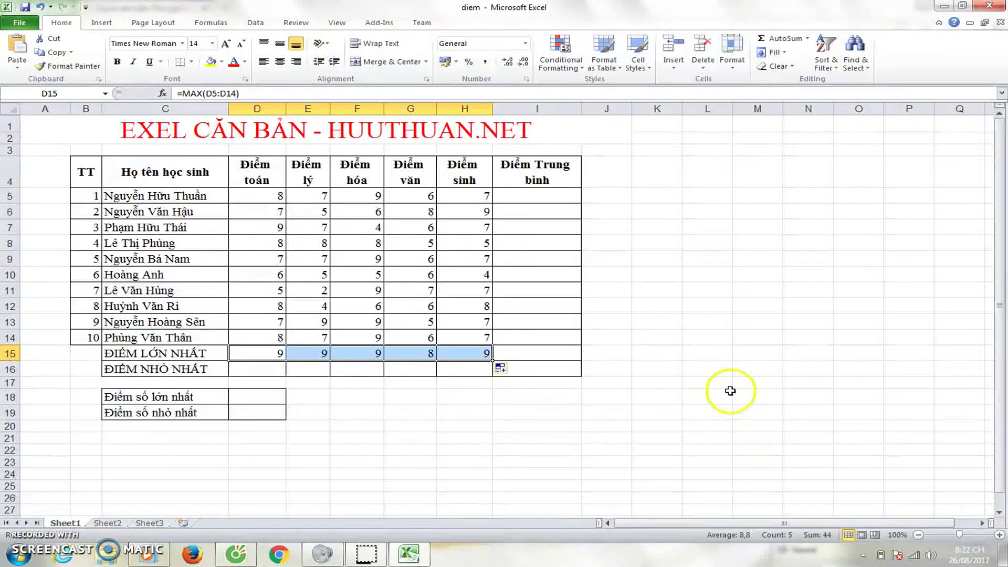
Check the copied MAX formulas in D15 through H15, which show 9, 9, 9, 8, 9
left_click(375, 355)
left_click(460, 354)
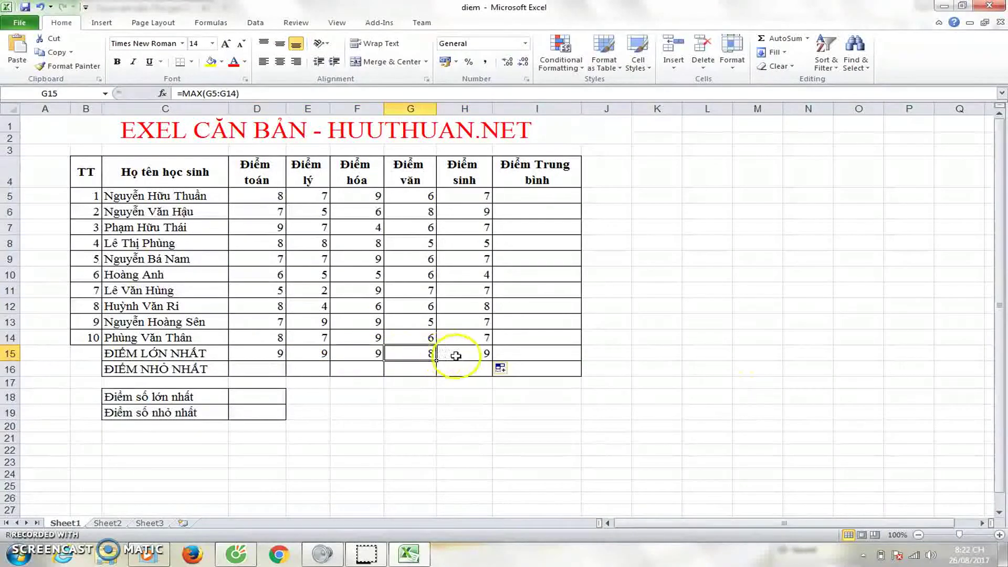
left_click(367, 353)
left_click(397, 353)
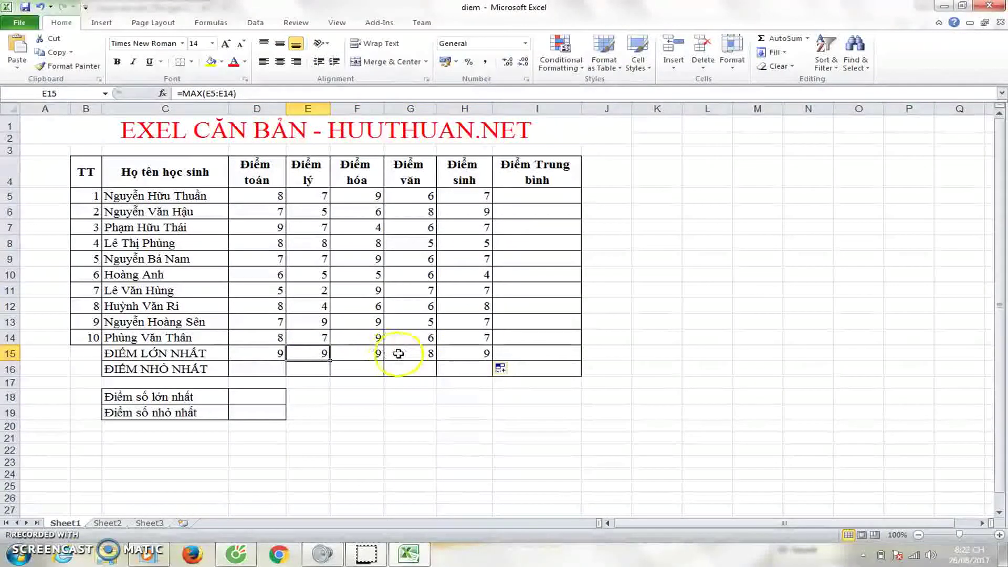
left_click(464, 357)
left_click(508, 356)
left_click(462, 354)
left_click(407, 355)
left_click(350, 356)
left_click(318, 355)
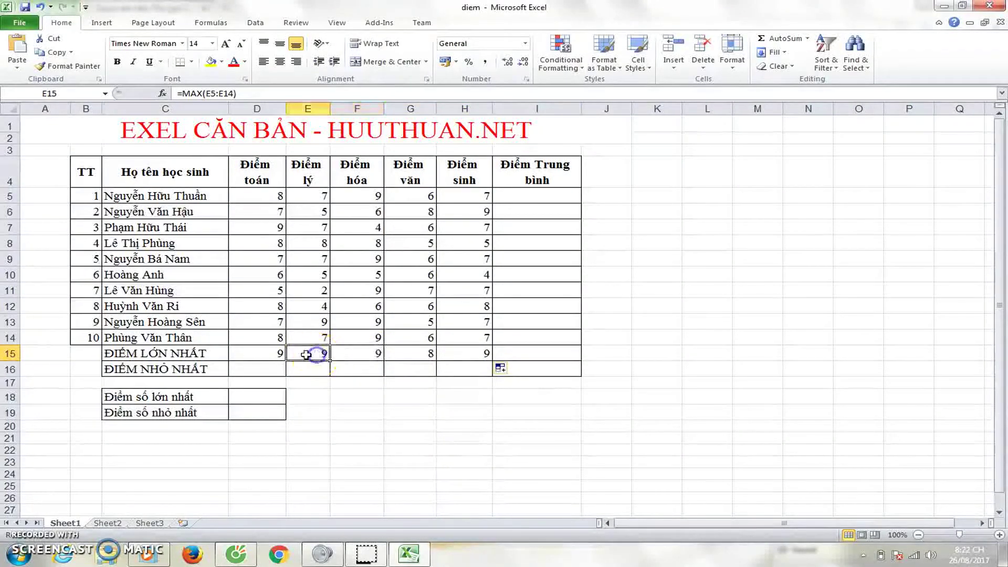
left_click(173, 352)
left_click(265, 353)
left_click(321, 353)
left_click(357, 354)
left_click(404, 353)
left_click(463, 355)
left_click(412, 354)
left_click(364, 351)
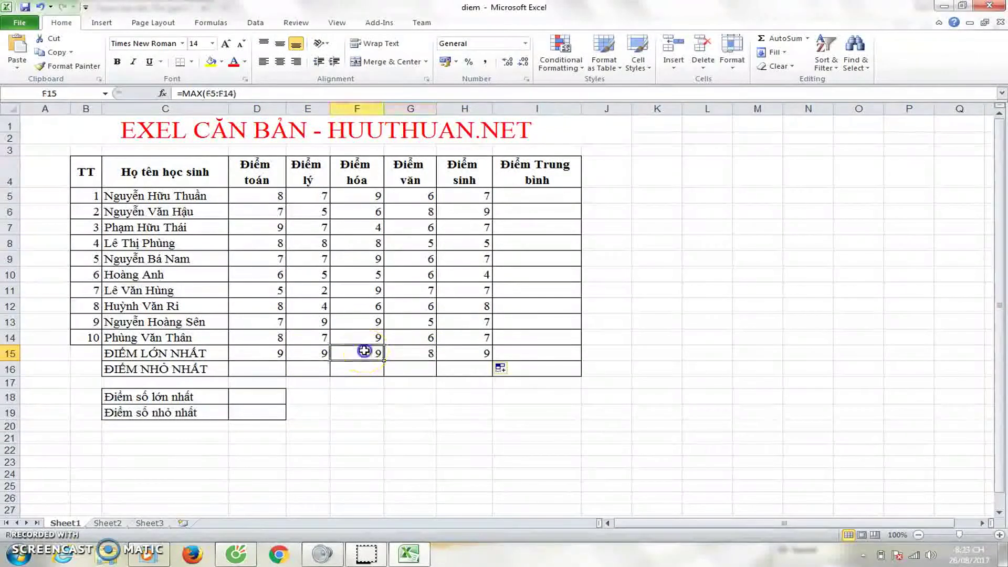
left_click(270, 353)
left_click(315, 353)
left_click(352, 354)
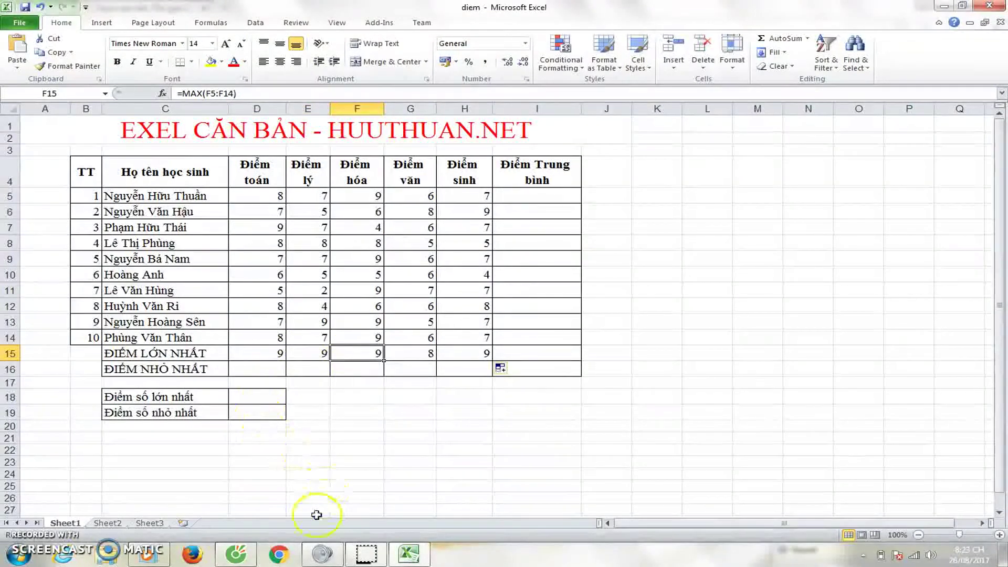
Enter =MAX(D5:H15) in D18 to get the overall highest score 9, then compare with D15
left_click(135, 399)
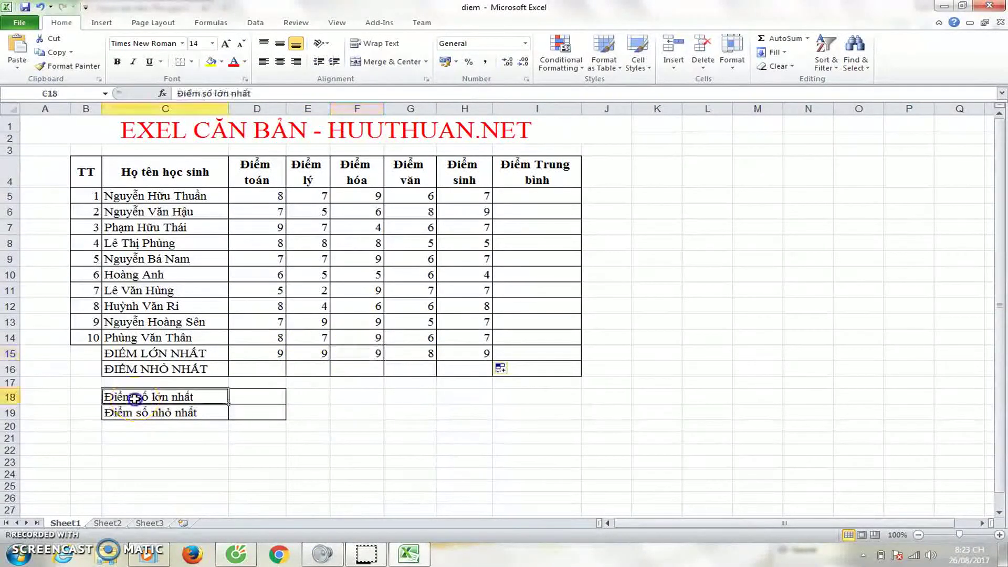
left_click(251, 398)
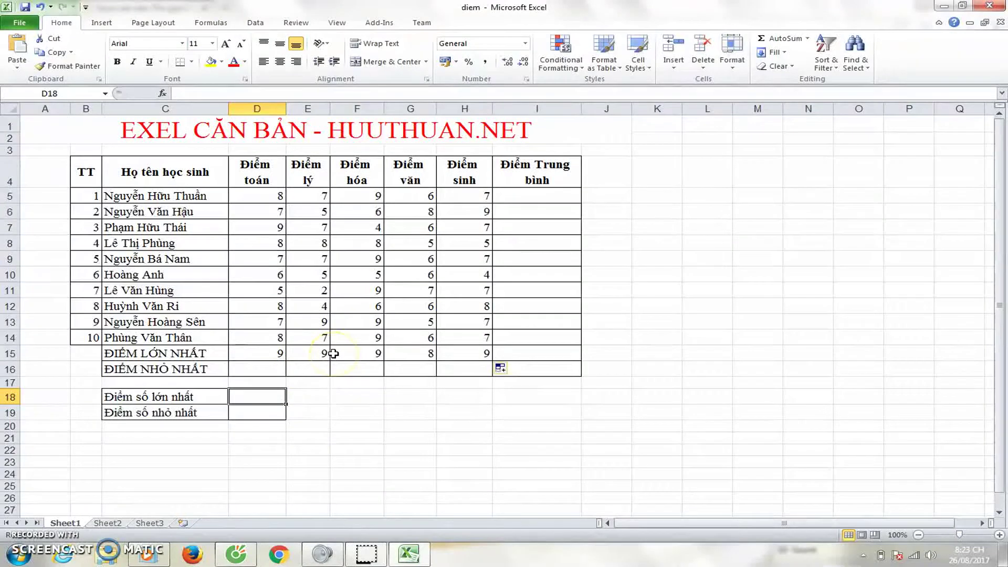
type("M=")
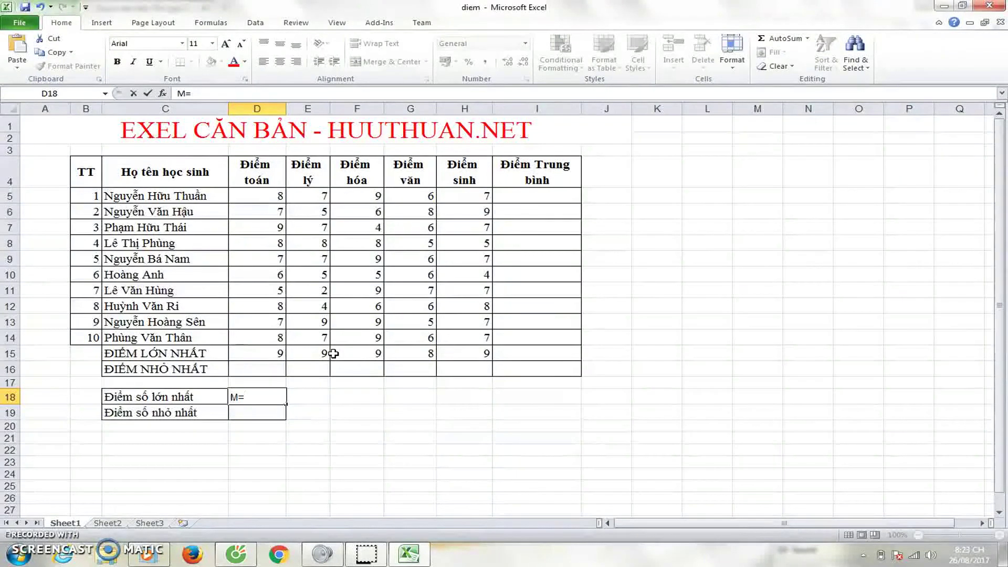
key("Left")
key("Left")
left_click(255, 400)
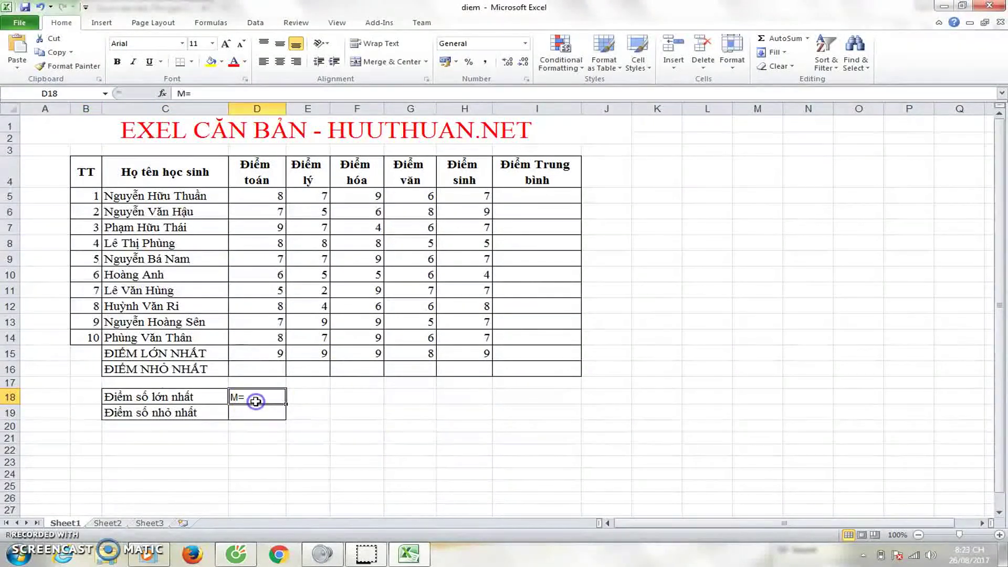
type("=")
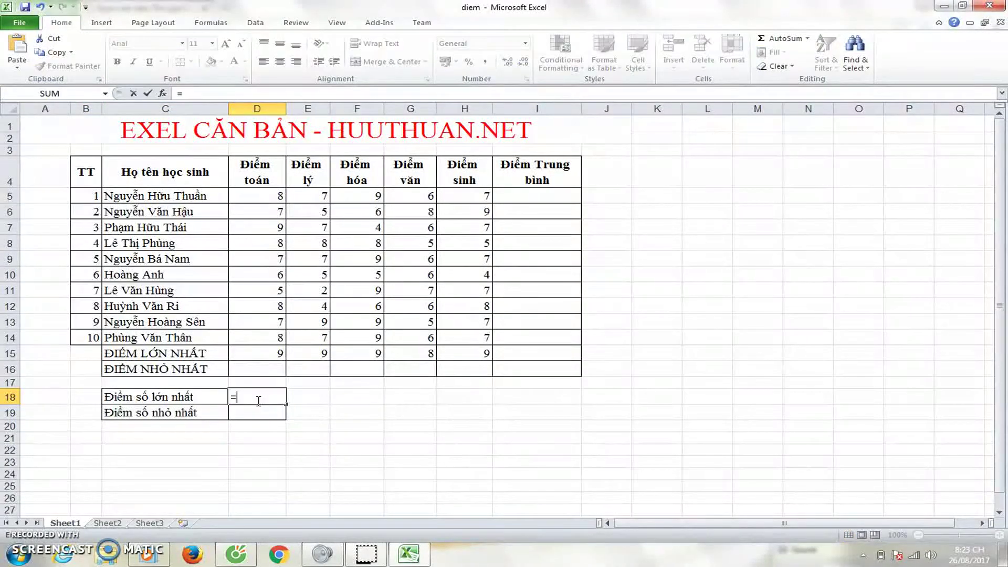
type("MAX")
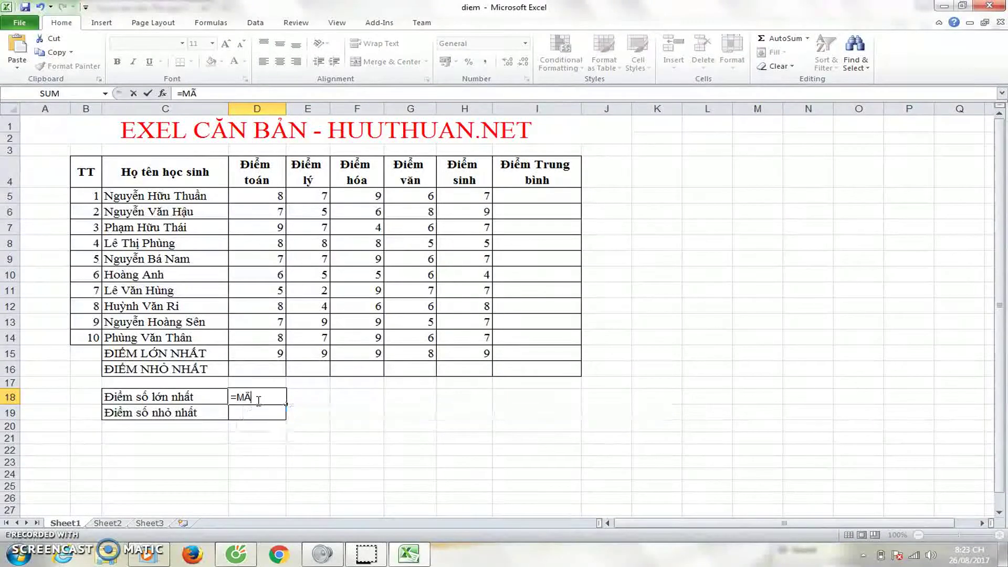
type("(")
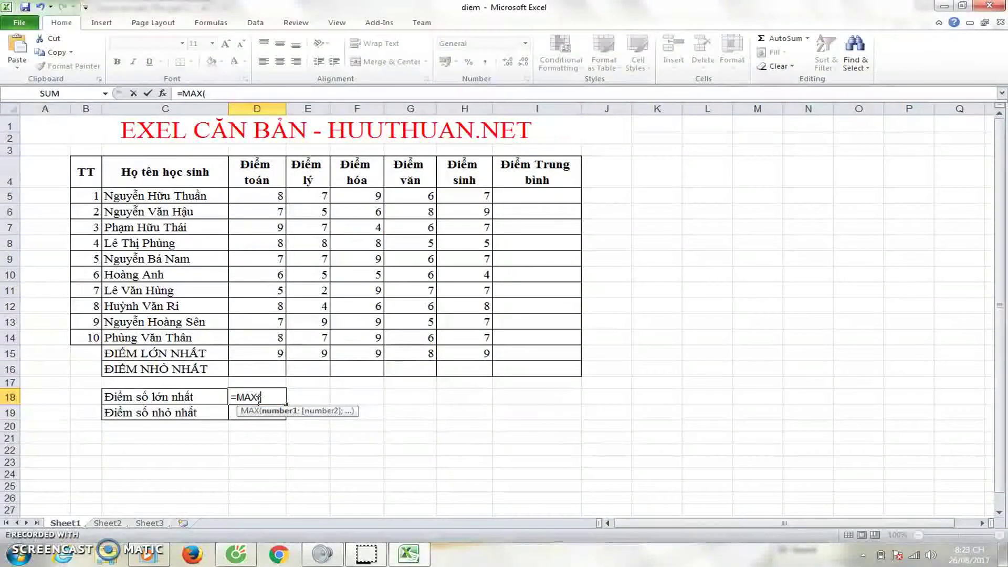
mouse_move(269, 196)
left_mouse_down()
mouse_move(357, 230)
mouse_move(488, 241)
mouse_move(476, 362)
left_mouse_up()
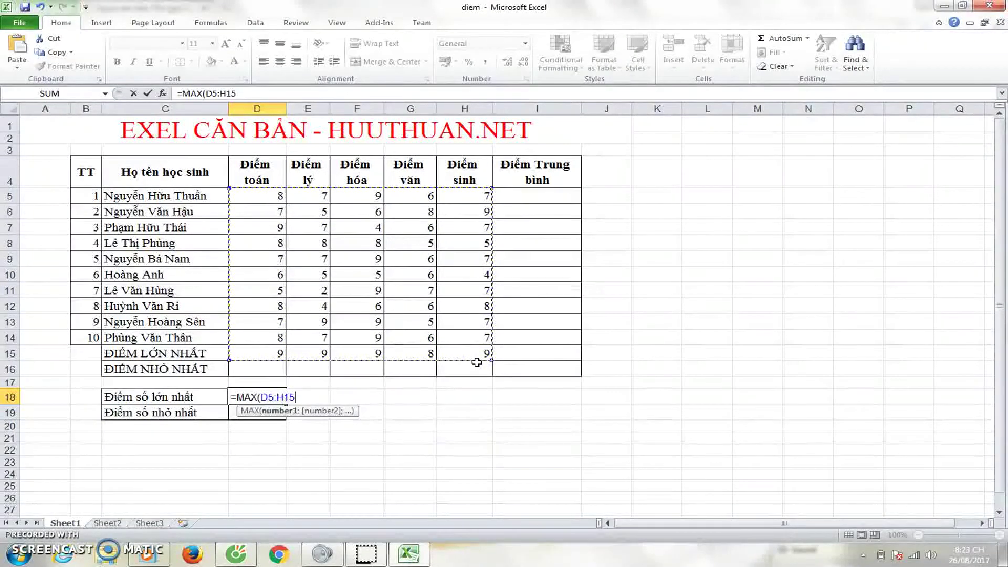
type(")")
left_click(339, 423)
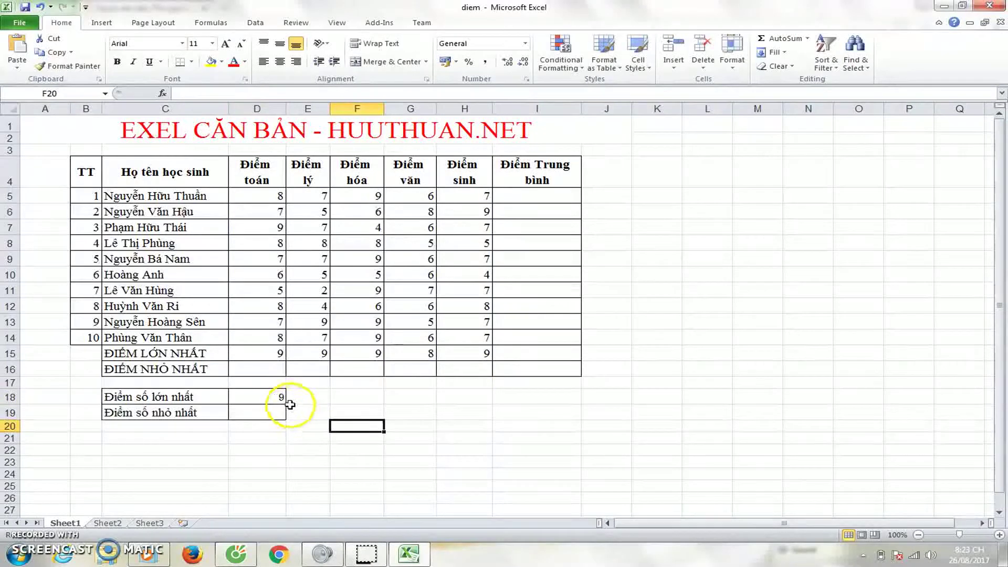
left_click(268, 399)
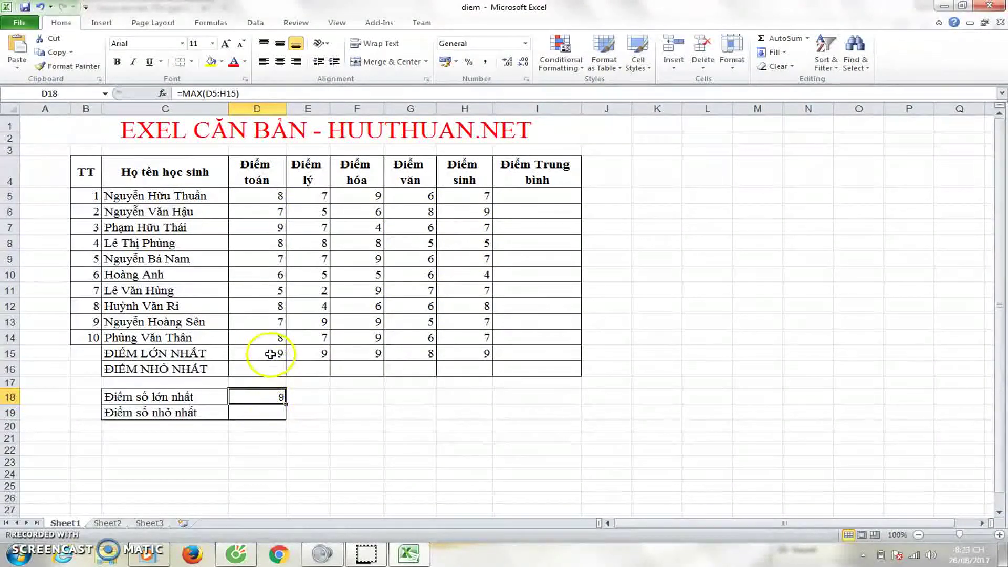
left_click(270, 399)
left_click(269, 353)
Return to the huuthuan.net article and highlight the Max syntax line while scrolling
left_click(276, 555)
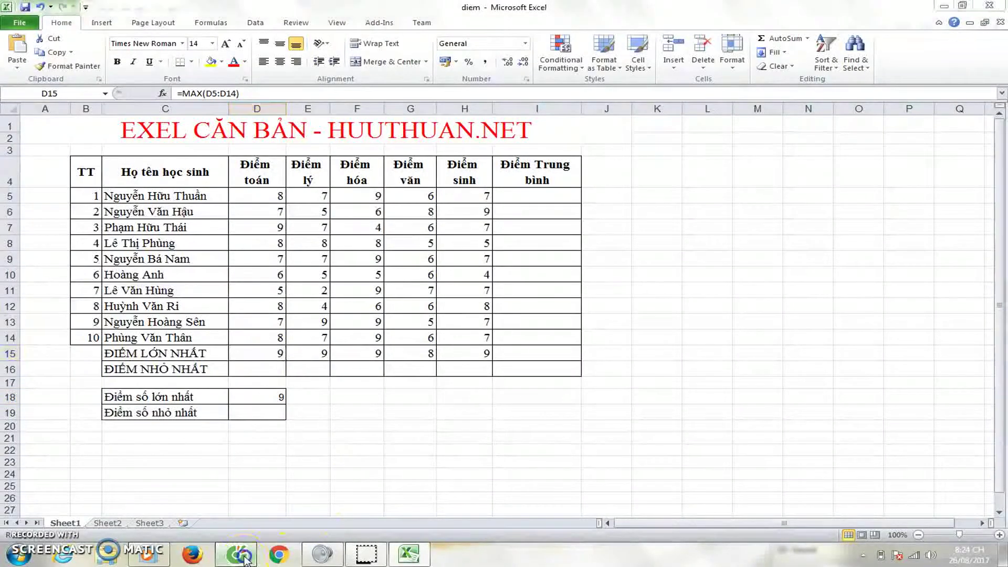
scroll(347, 346, "down", 6)
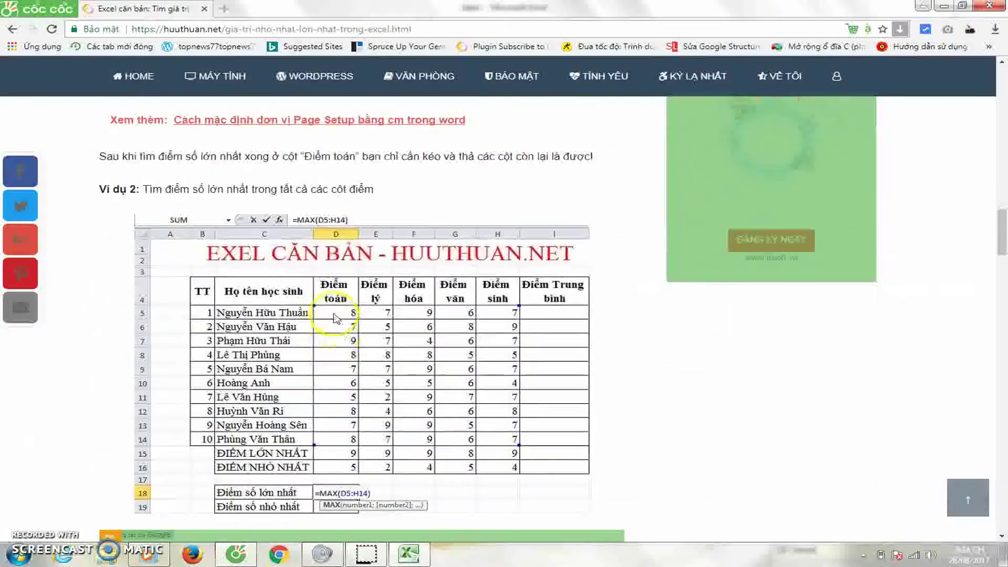
scroll(346, 341, "down", 5)
scroll(210, 236, "down", 6)
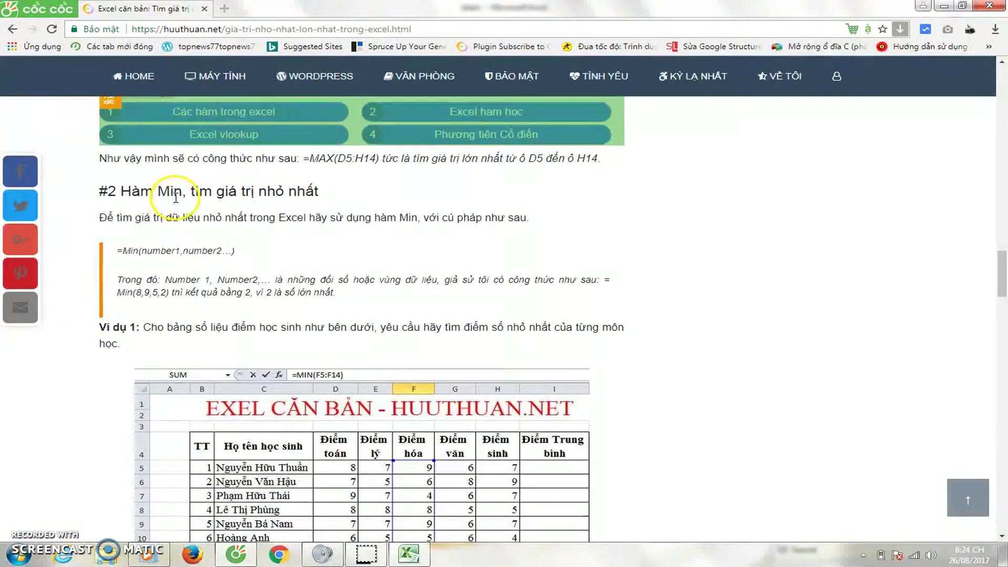
scroll(198, 226, "up", 4)
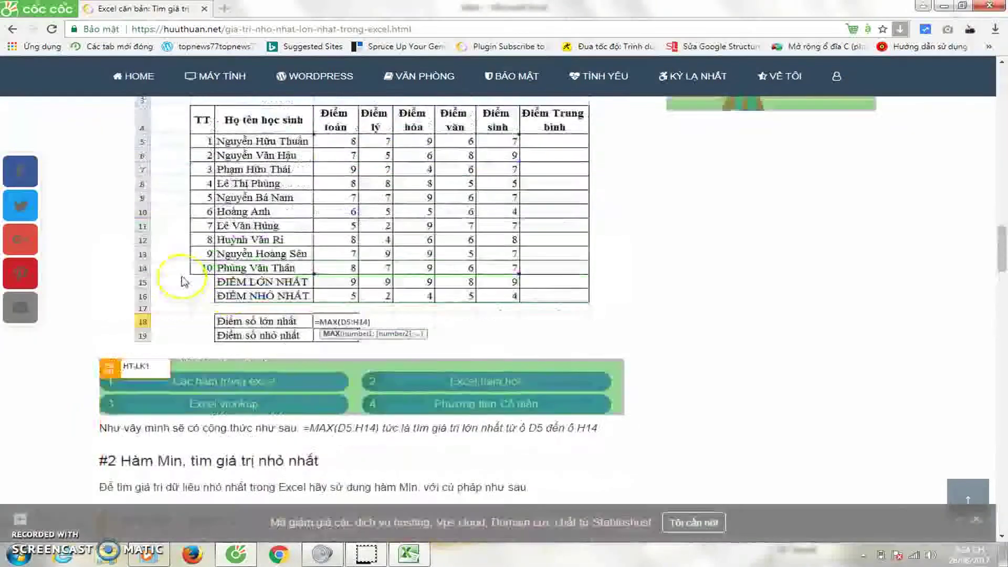
scroll(183, 262, "up", 2)
scroll(231, 210, "up", 3)
scroll(220, 210, "up", 3)
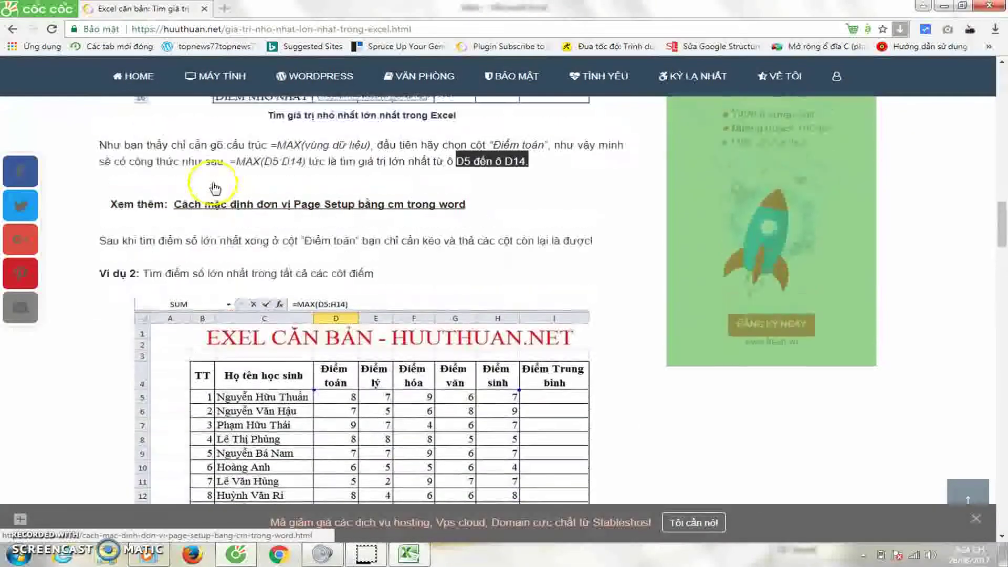
scroll(202, 231, "up", 2)
scroll(199, 225, "up", 2)
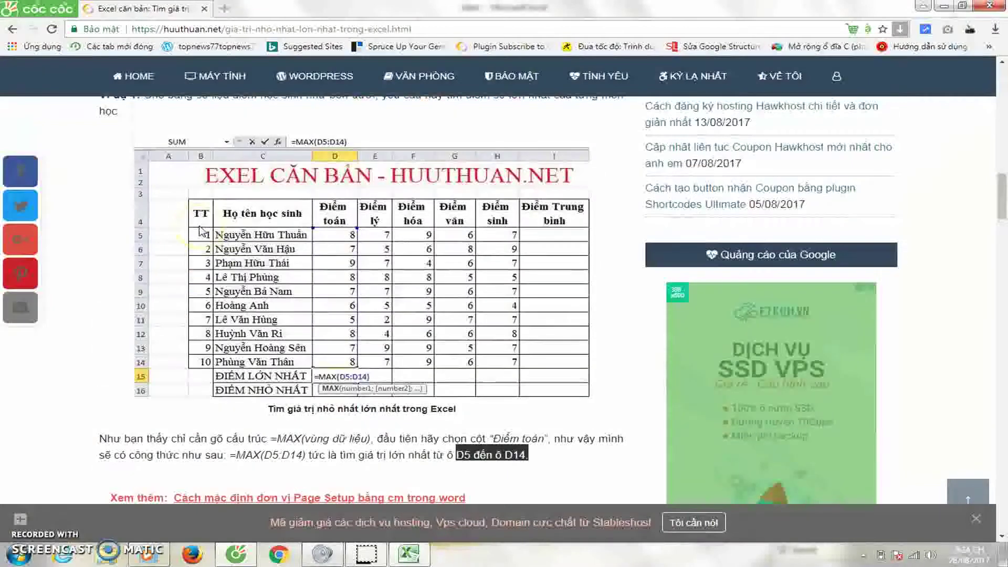
scroll(197, 218, "up", 2)
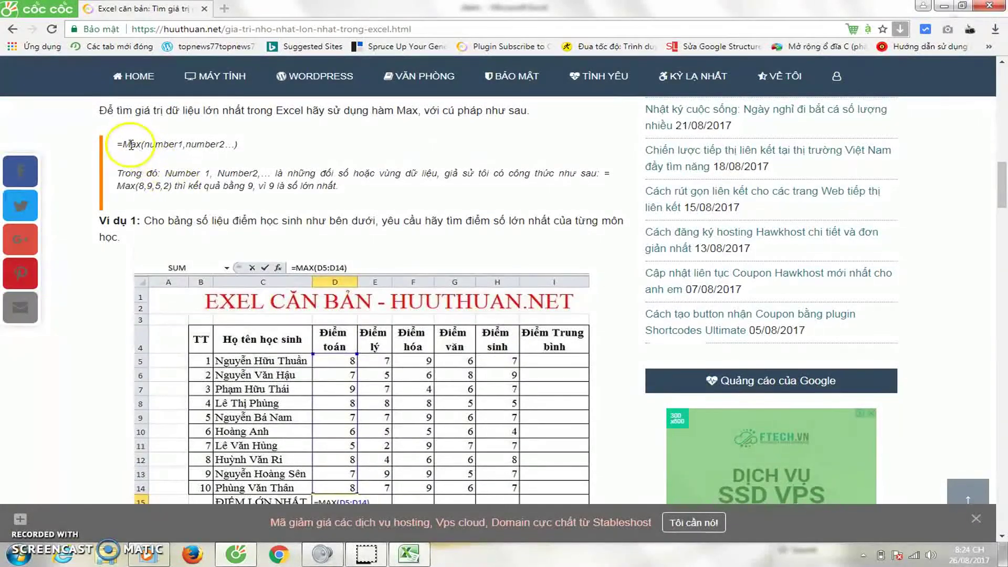
left_click_drag(124, 145, 235, 146)
scroll(210, 236, "down", 6)
scroll(221, 295, "down", 5)
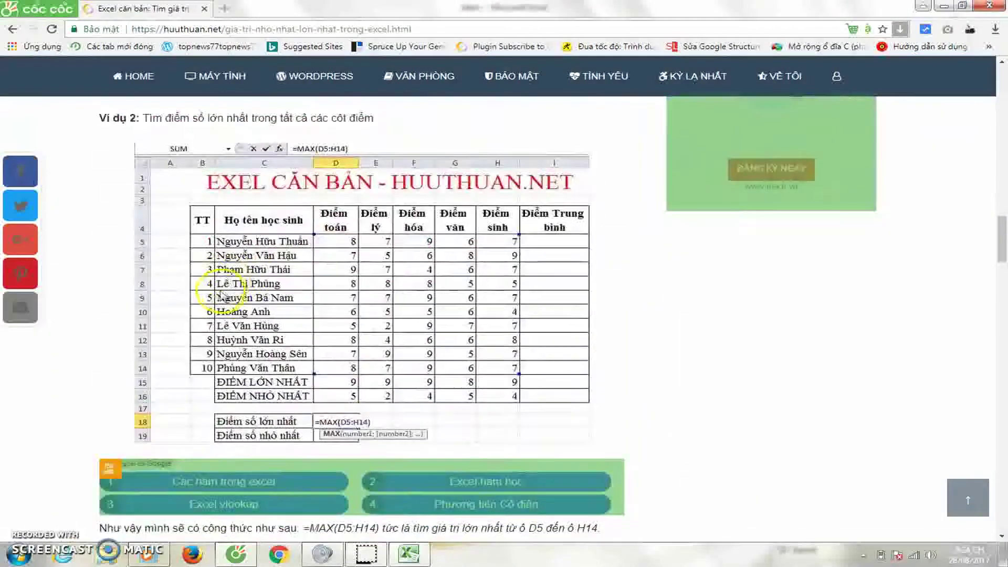
scroll(221, 296, "down", 7)
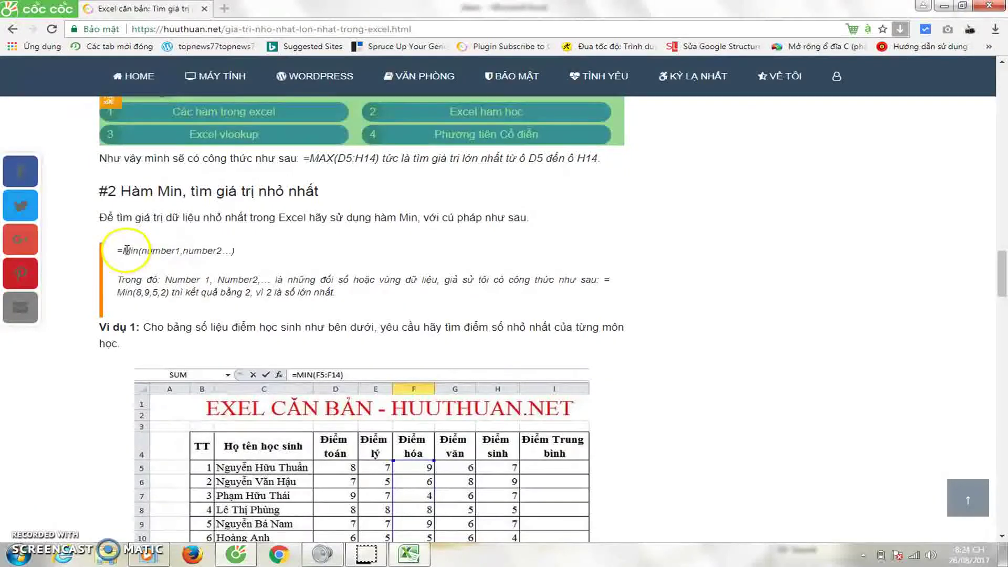
Highlight 'Number2', 'vùng dữ liệu' and the example Min(8,9,5,2) in the Min section
left_click(179, 251)
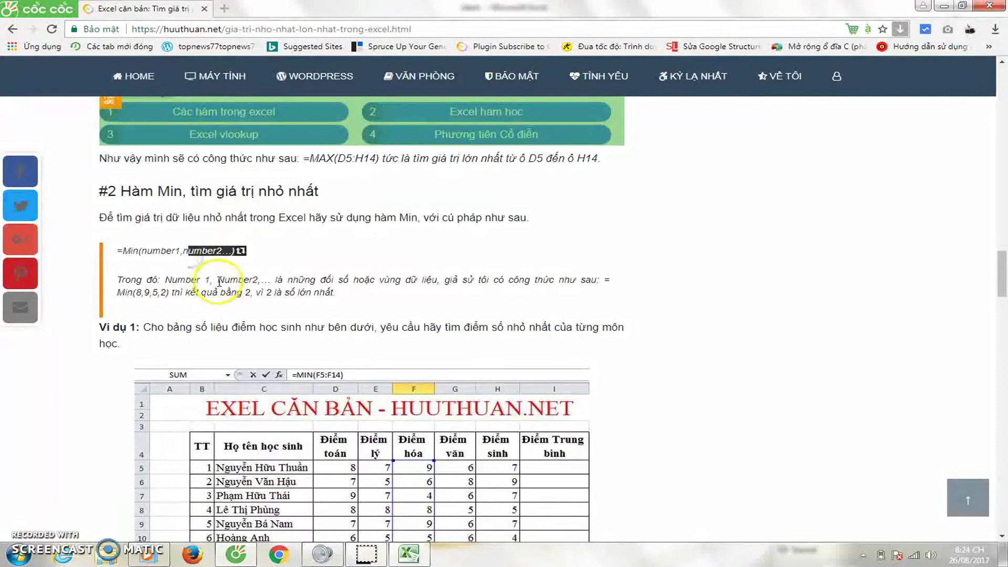
left_click_drag(219, 281, 247, 279)
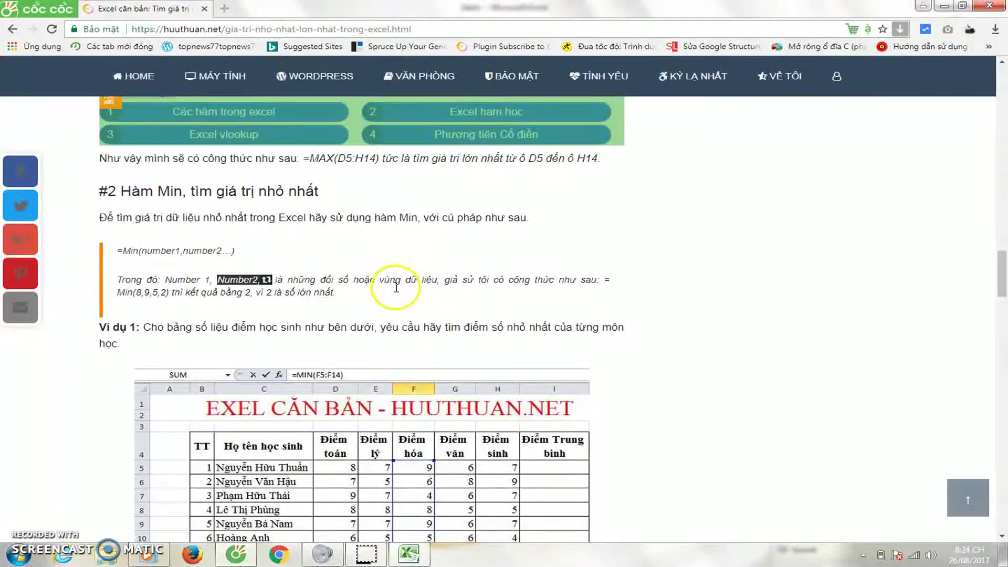
left_click_drag(374, 280, 442, 278)
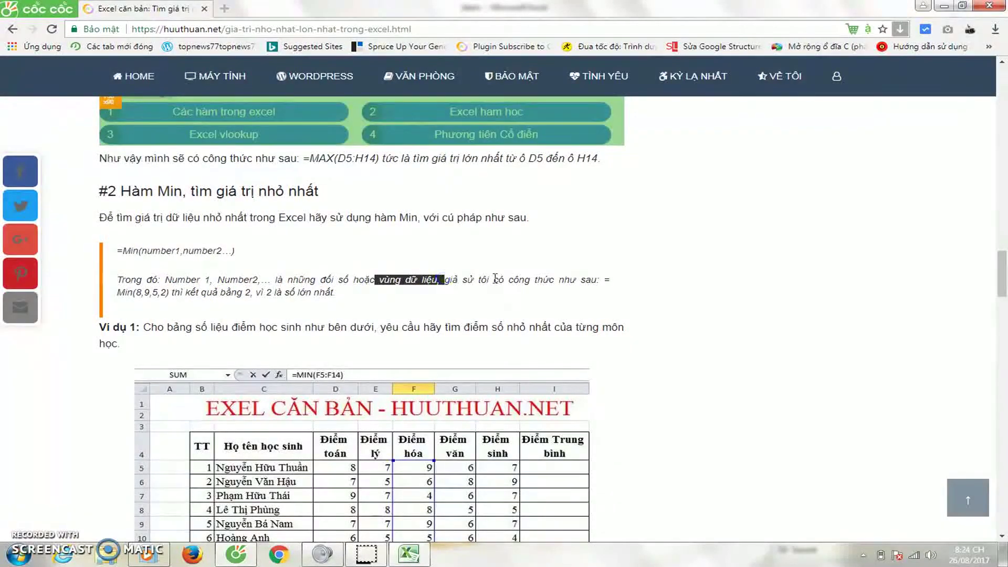
left_click(478, 278)
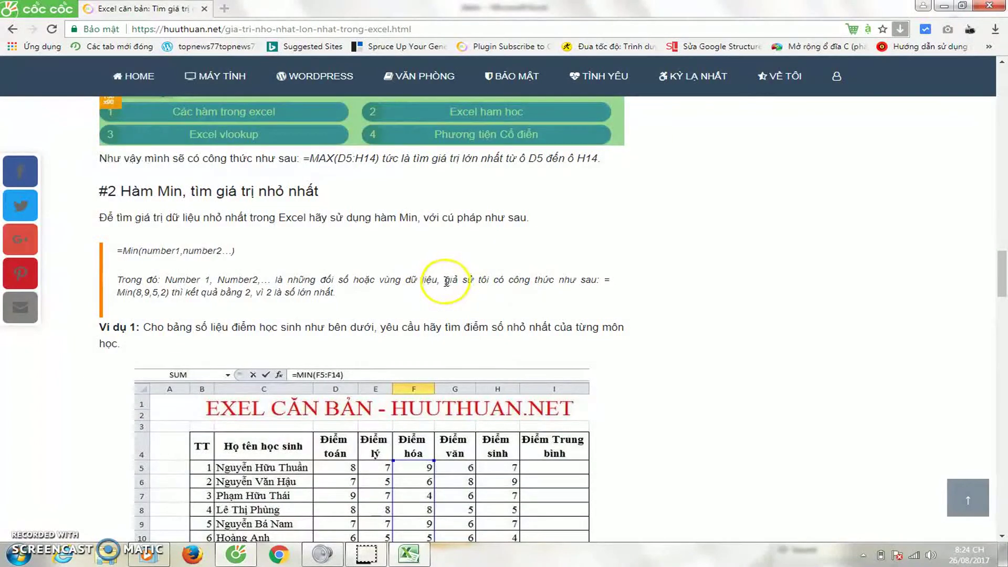
scroll(444, 282, "down", 1)
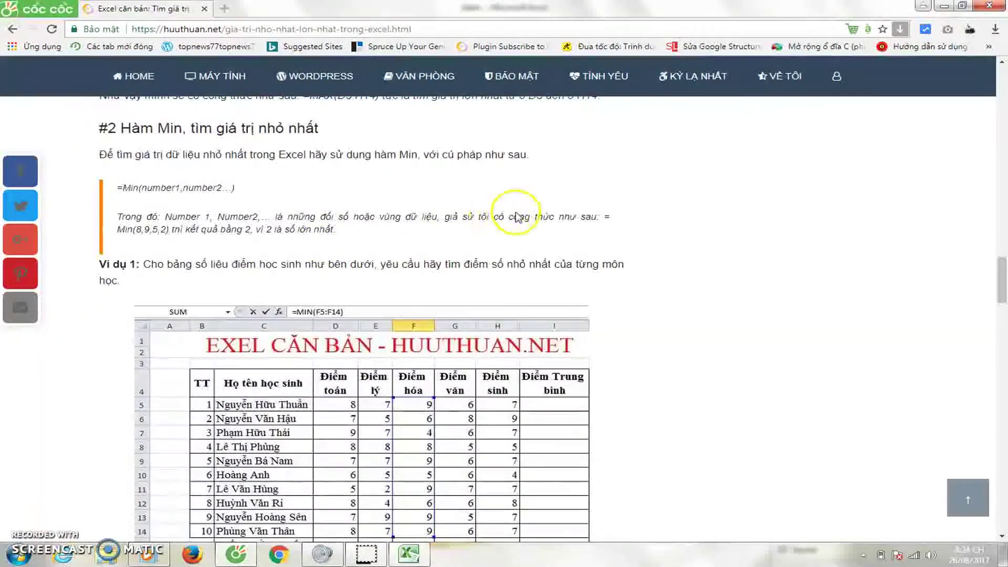
mouse_move(603, 216)
left_mouse_down()
mouse_move(167, 234)
mouse_move(289, 232)
left_mouse_up()
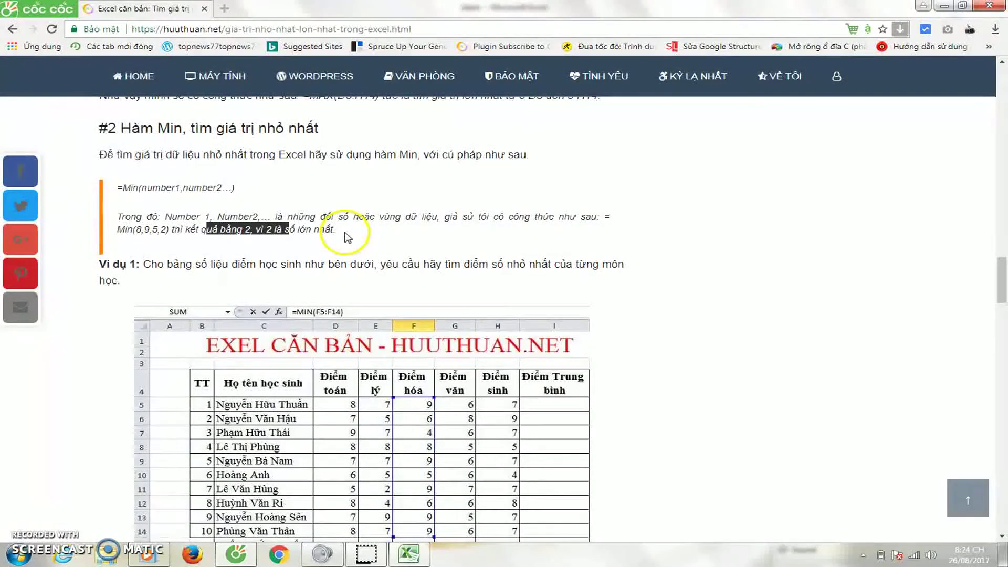
scroll(347, 238, "down", 2)
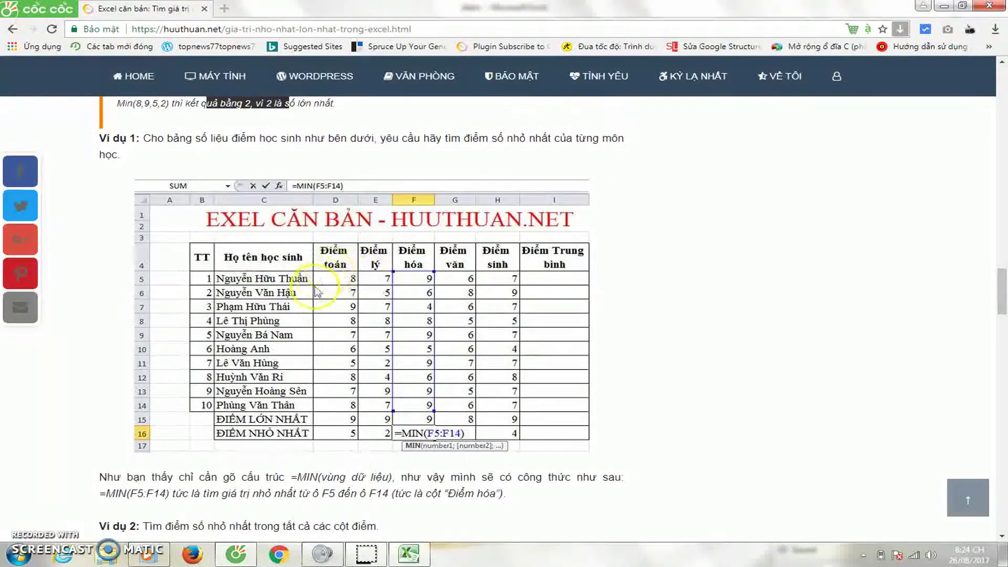
scroll(140, 190, "up", 1)
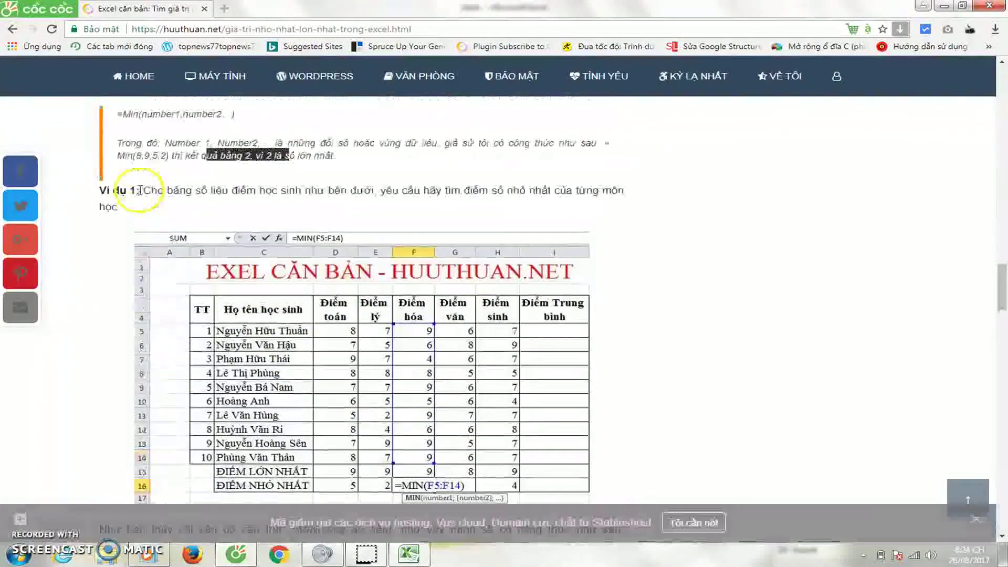
left_click(116, 169)
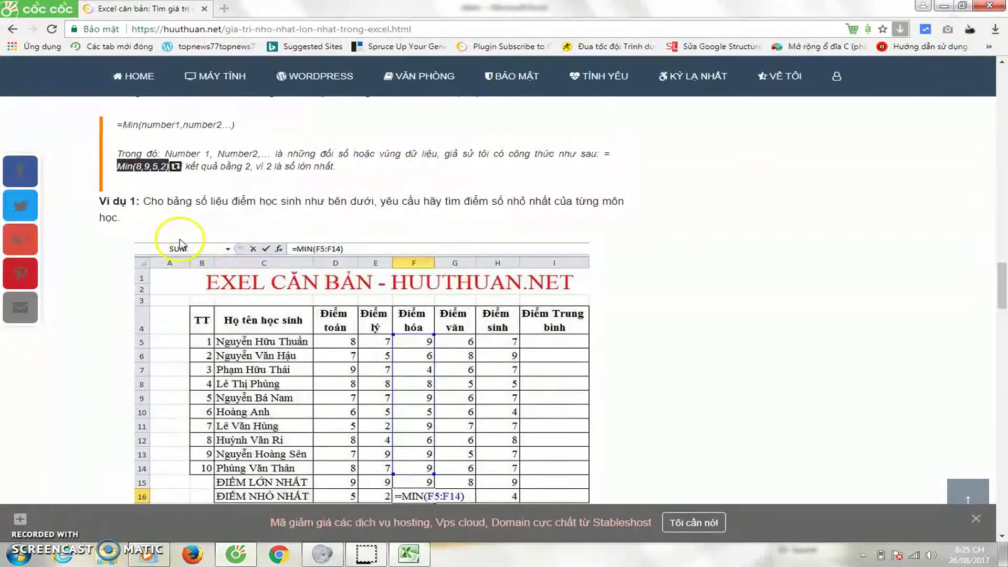
scroll(200, 237, "down", 5)
scroll(331, 267, "up", 3)
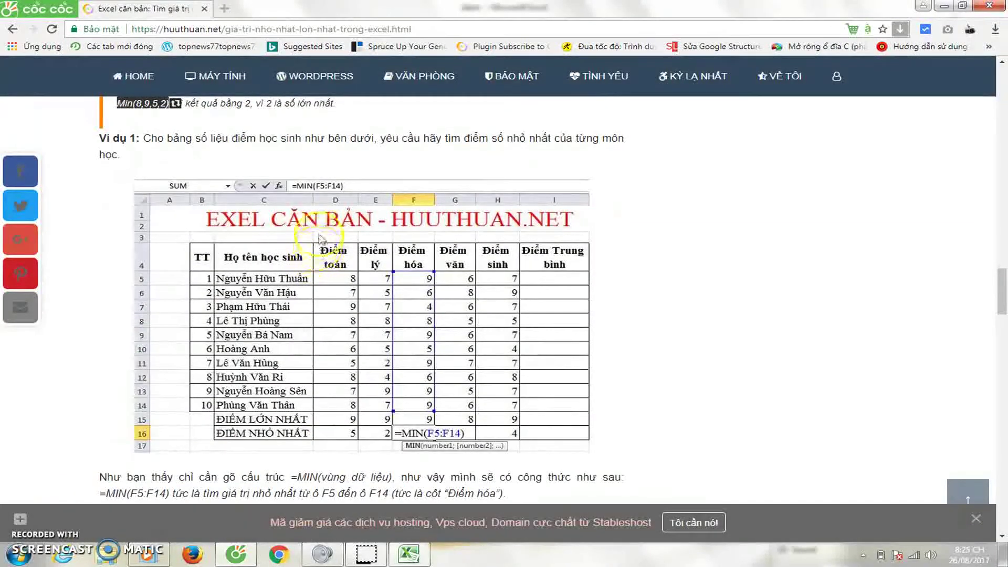
scroll(349, 315, "down", 2)
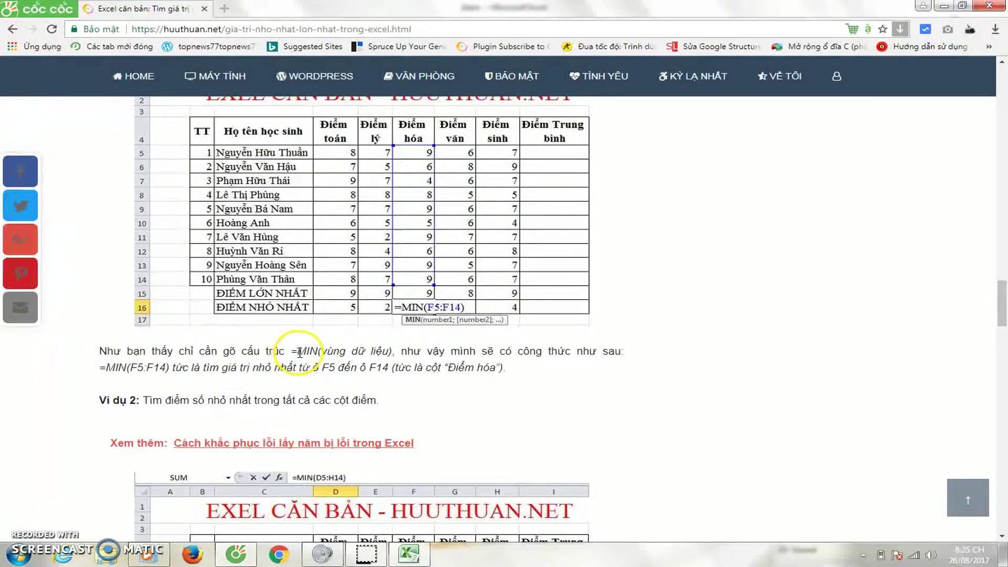
Highlight the =MIN(vùng dữ liệu) syntax and the example formula MIN(F5:F14)
left_click_drag(299, 351, 387, 350)
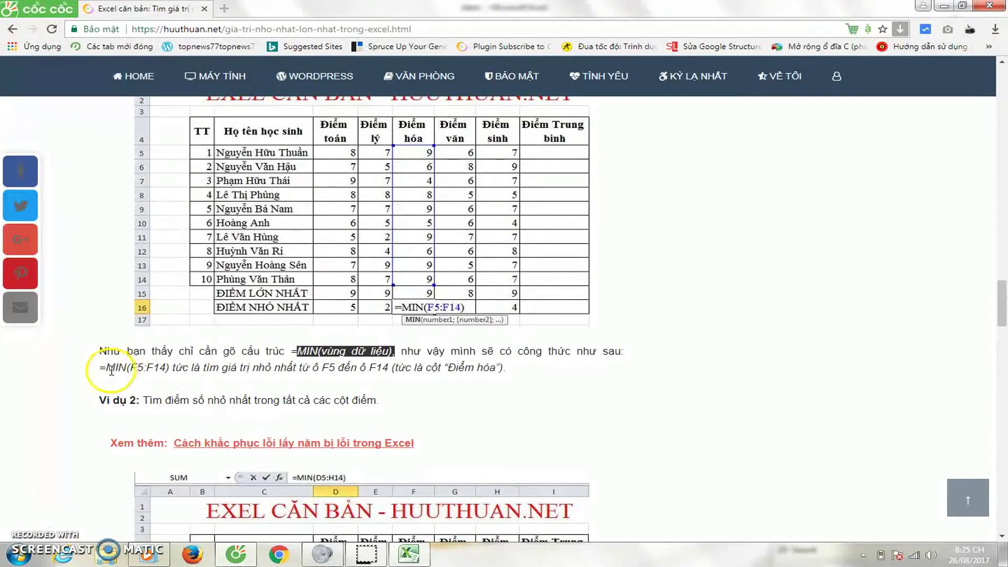
left_click_drag(110, 371, 143, 370)
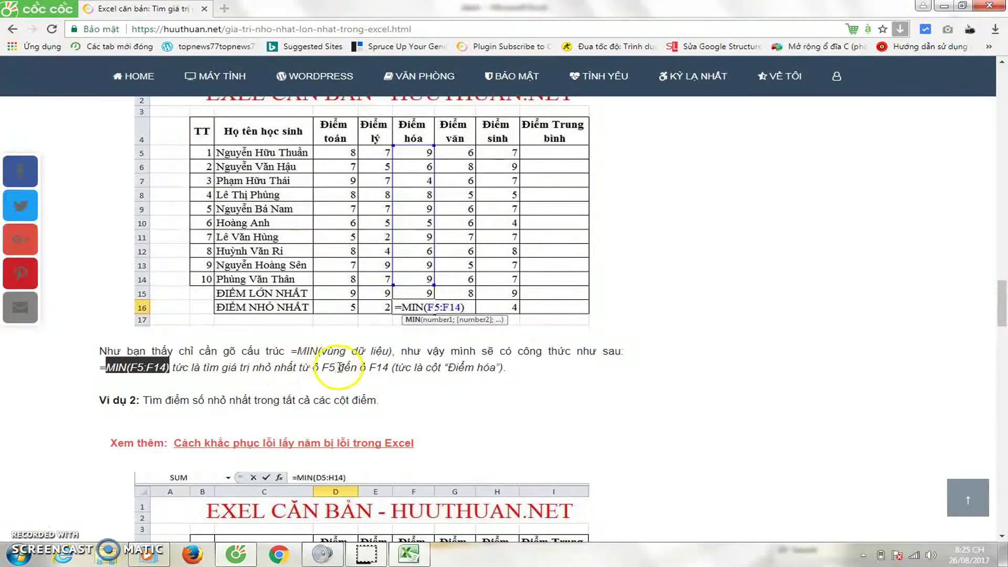
scroll(488, 419, "down", 3)
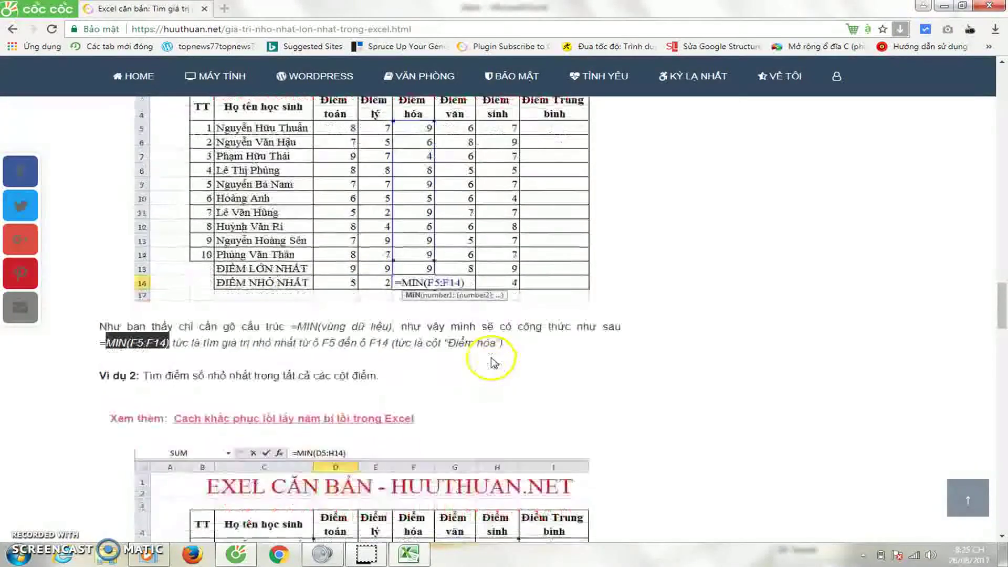
Enter =MIN(F5:F15) in F16 to get the lowest chemistry score
left_click(413, 558)
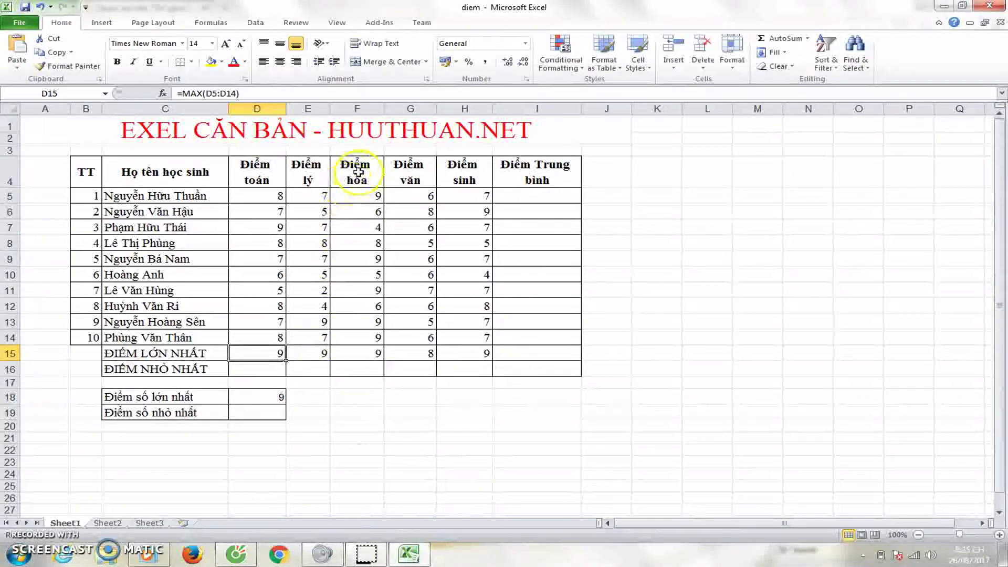
left_click(352, 167)
left_click(361, 367)
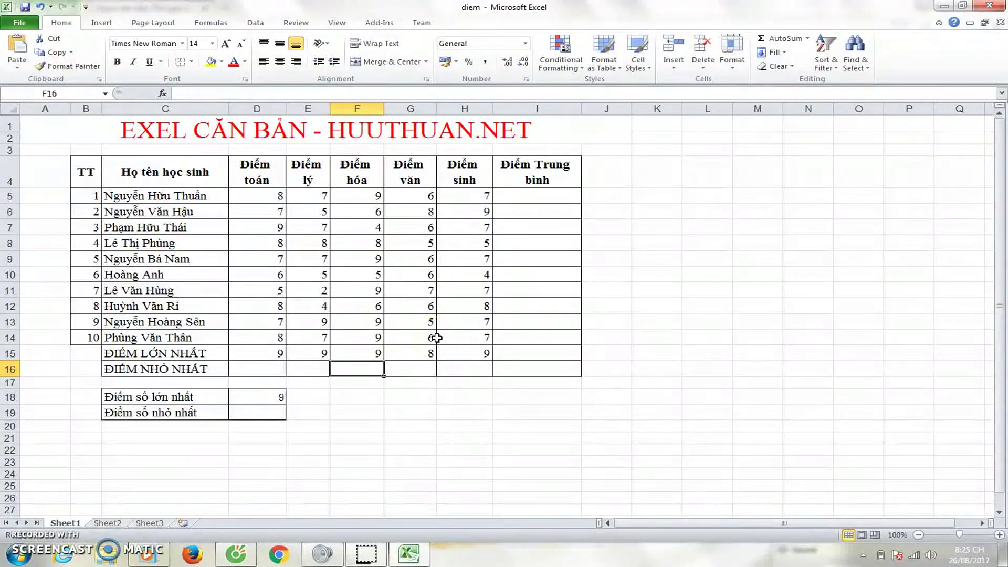
type("=MIN")
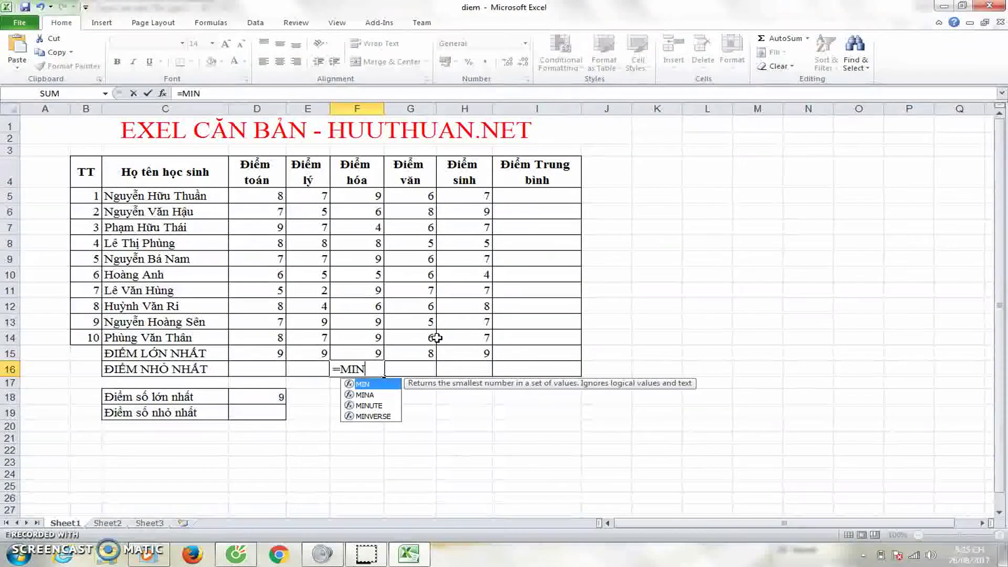
type("(")
left_click_drag(362, 195, 357, 353)
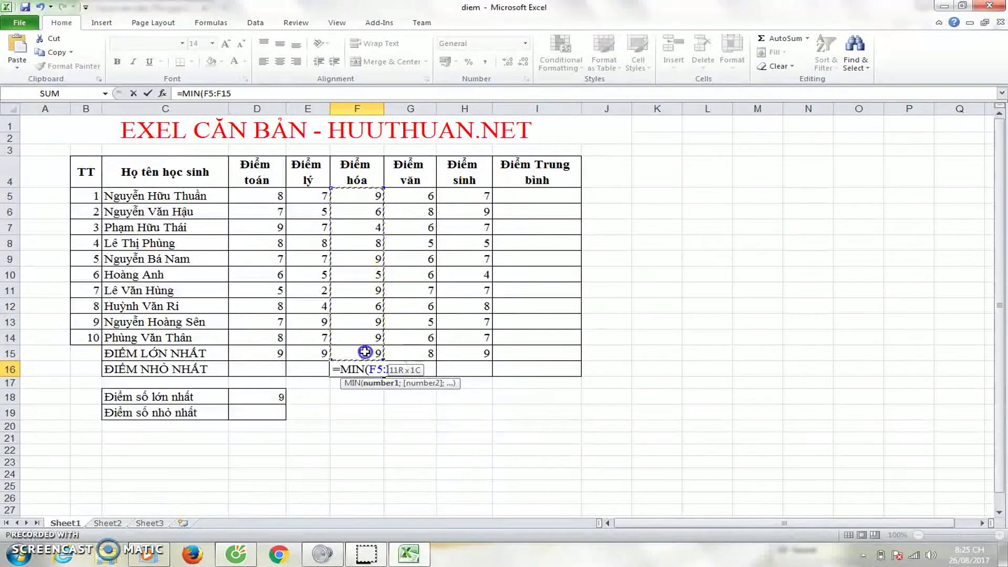
type(")")
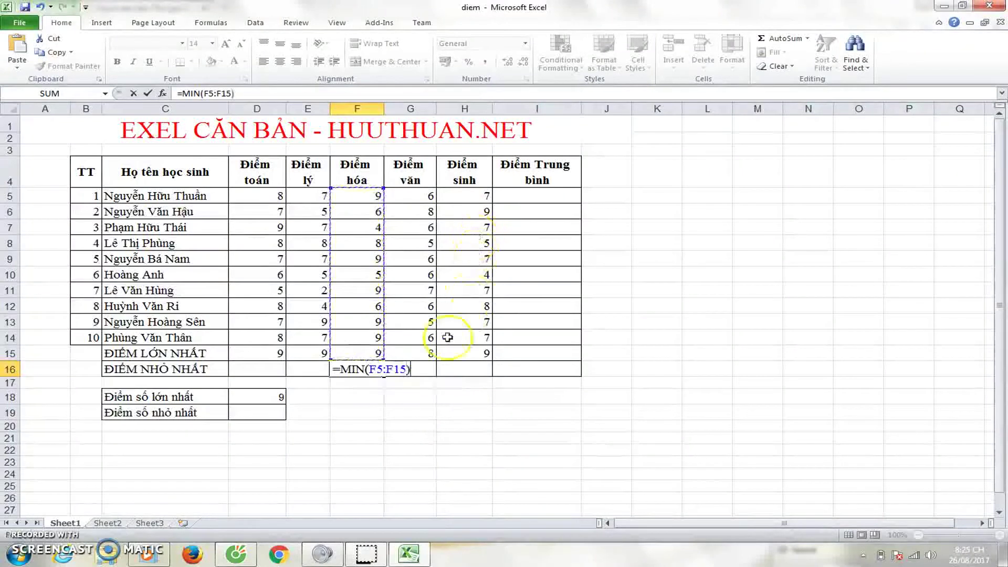
left_click(396, 418)
left_click(376, 367)
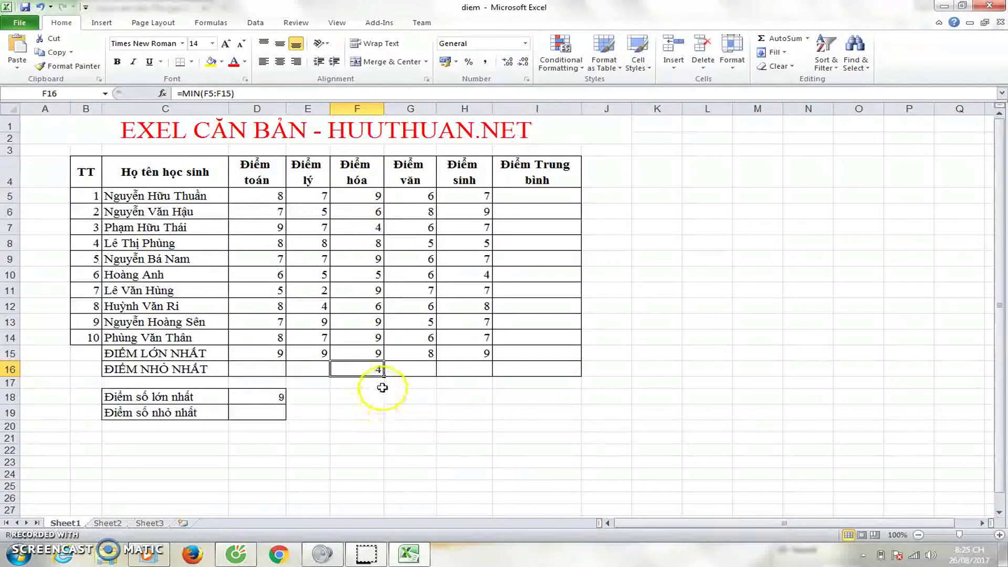
Fill the F16 MIN formula across D16:H16, giving 5, 2, 4, 5 and 4
left_click_drag(386, 376, 386, 377)
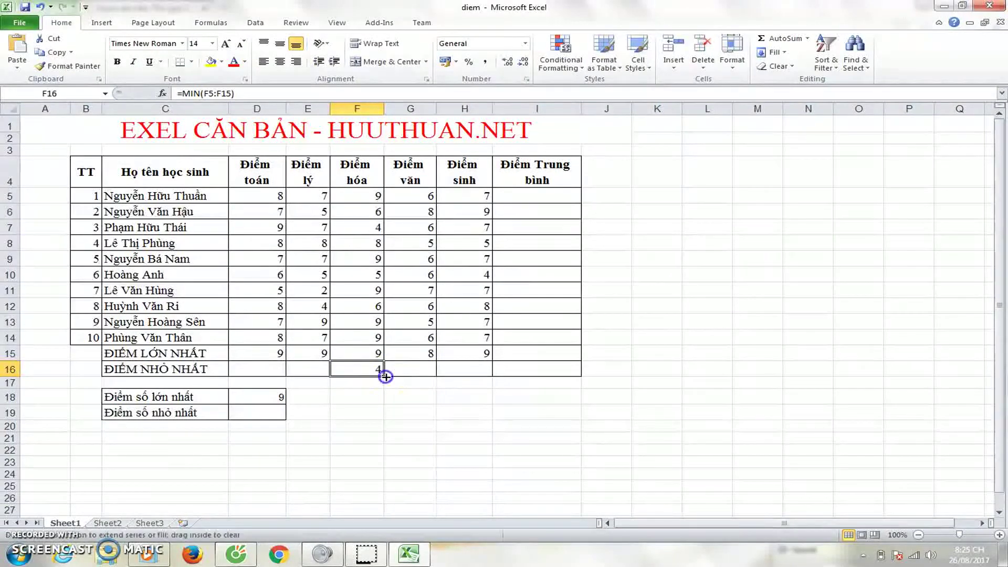
left_click_drag(489, 374, 489, 373)
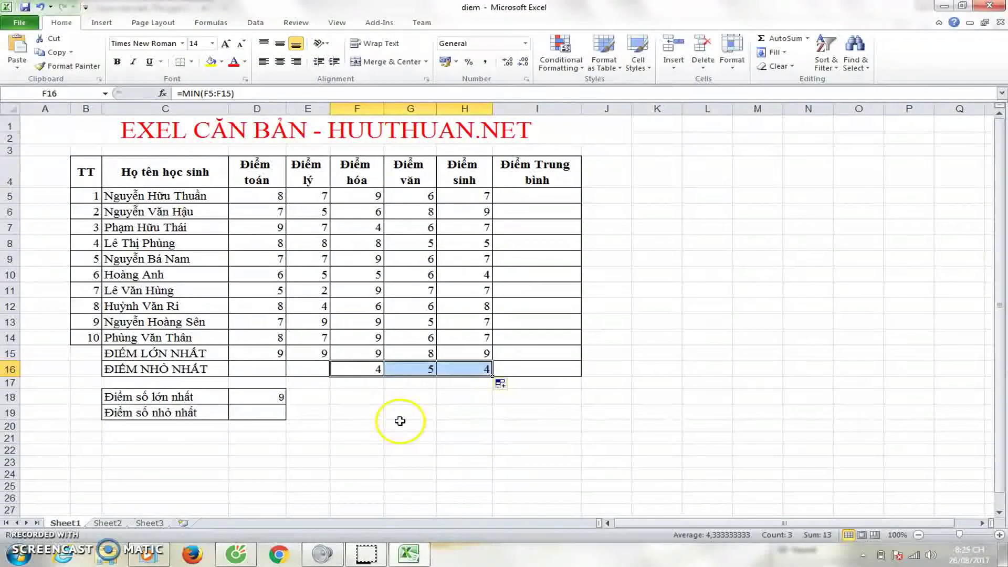
left_click(374, 368)
left_click_drag(383, 376, 236, 375)
left_click(301, 368)
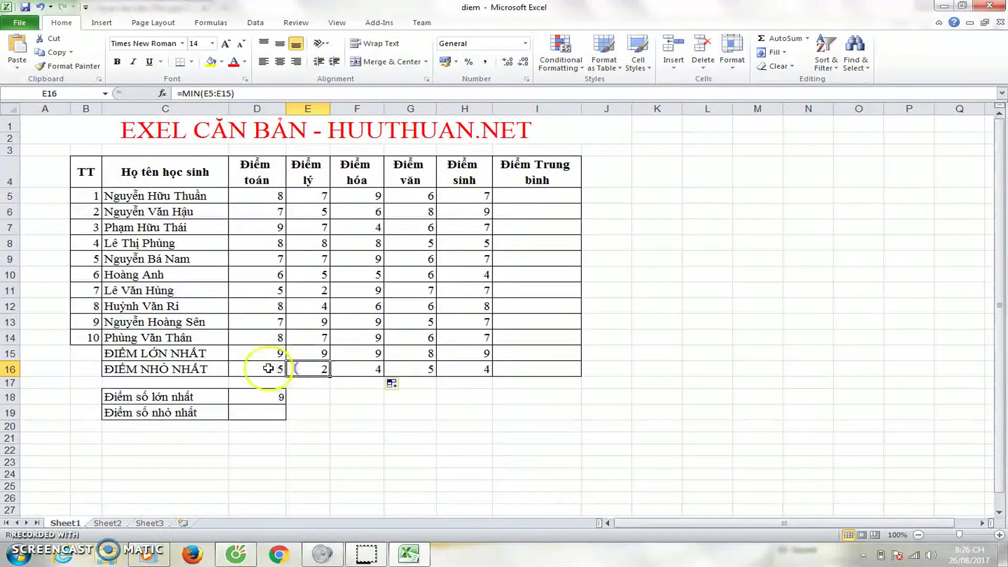
Enter =MIN(D5:H16) in D19, returning 2 as the table's lowest score
left_click(465, 413)
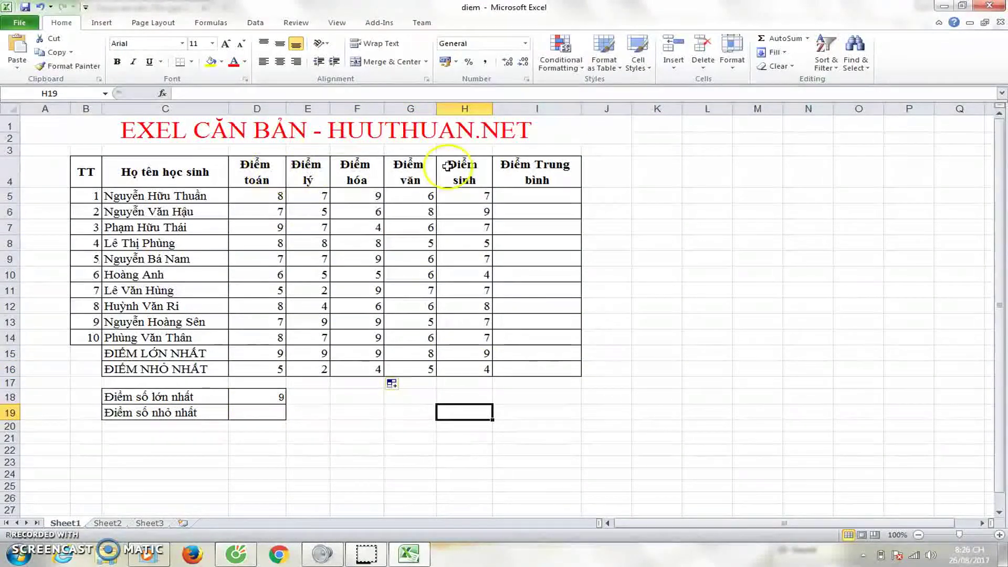
left_click(260, 412)
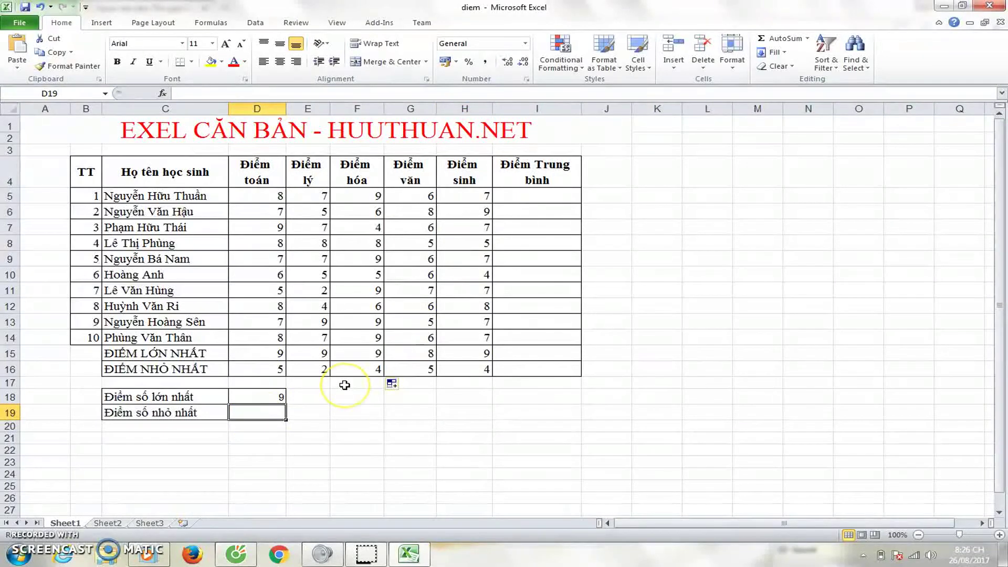
type("=")
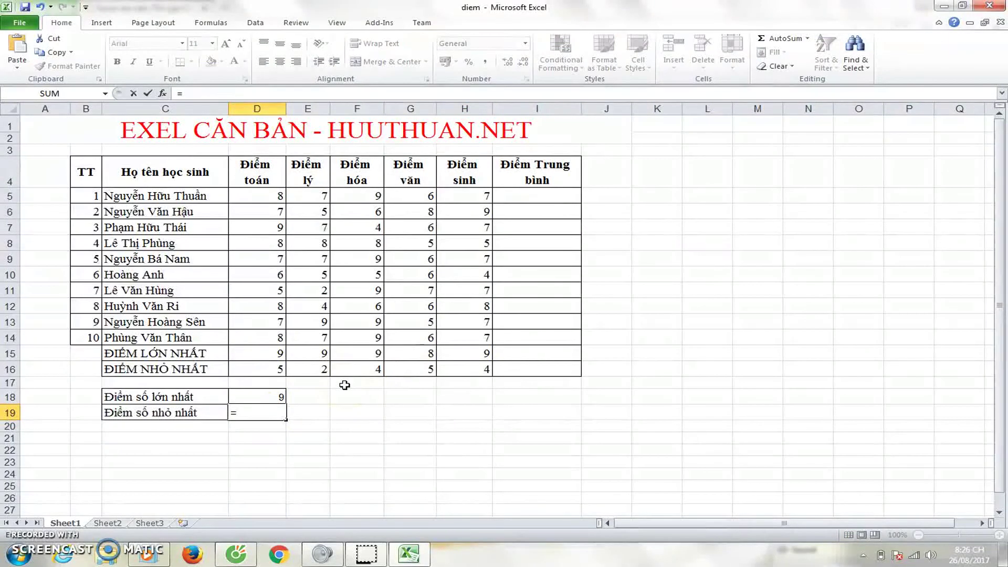
type("MIN")
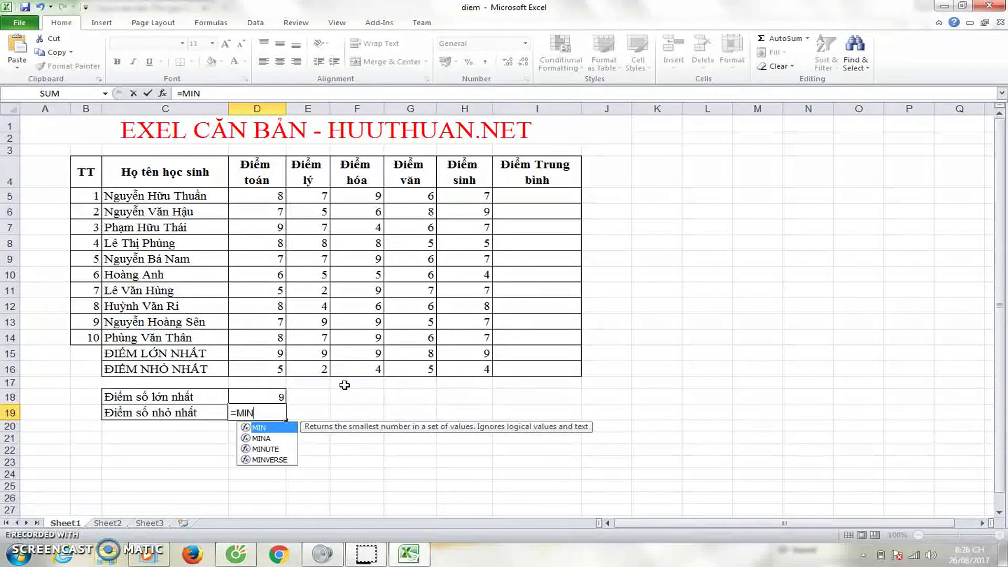
type("(")
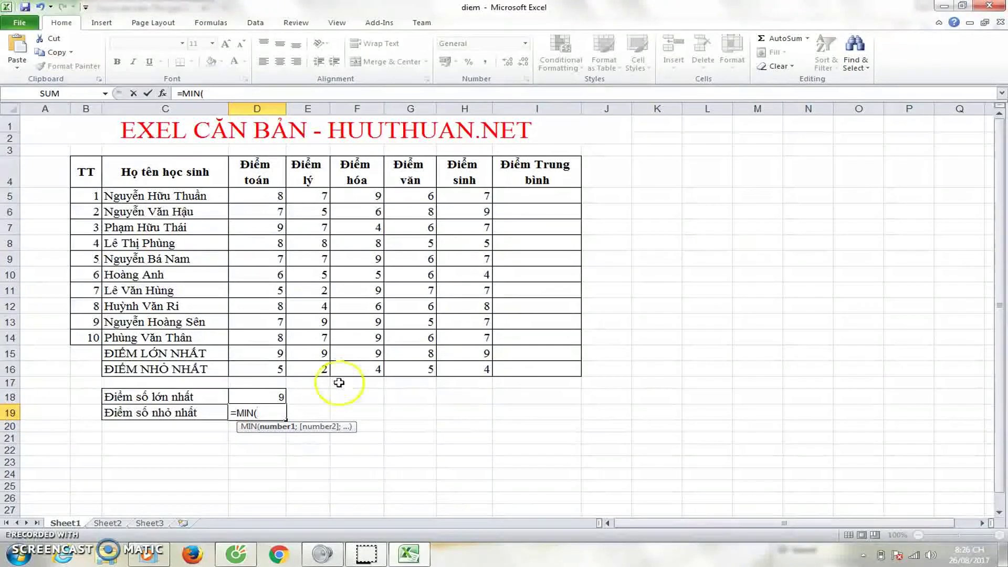
left_click_drag(266, 195, 466, 365)
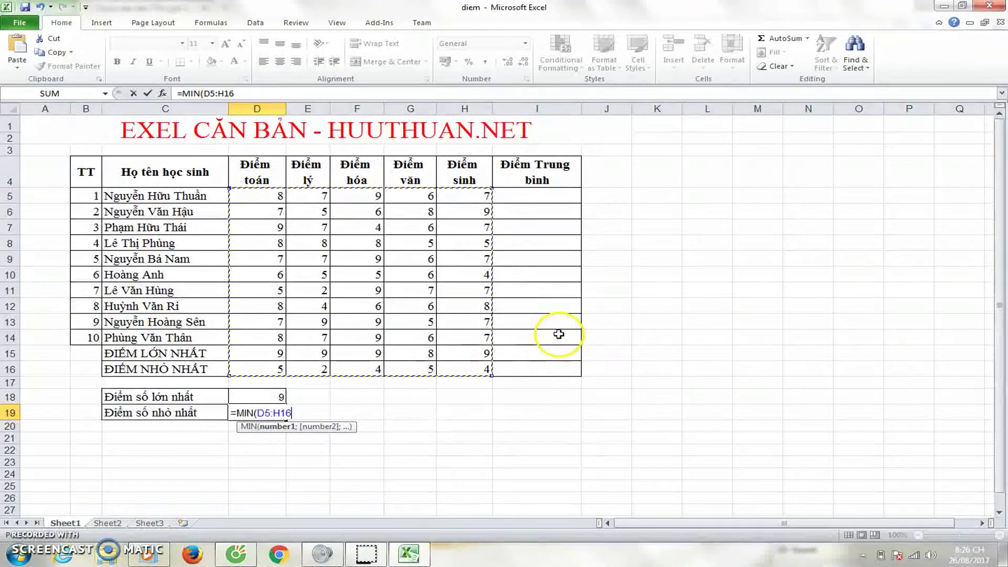
type(")")
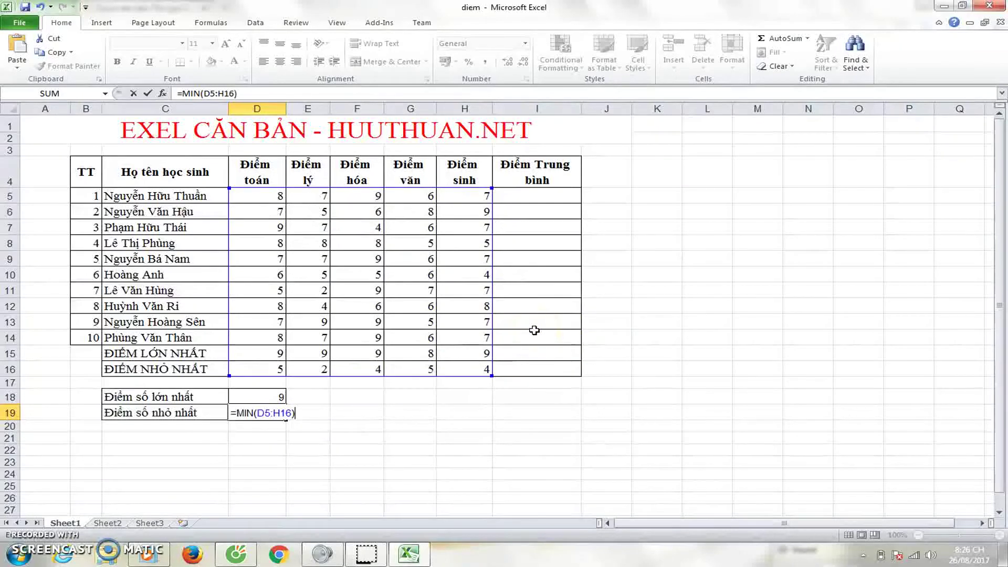
left_click(333, 427)
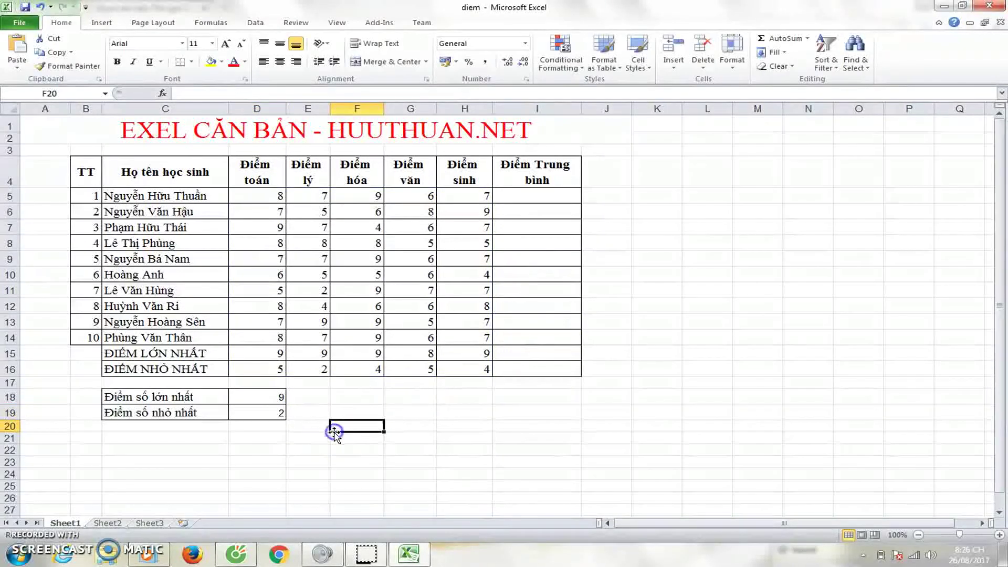
left_click(271, 412)
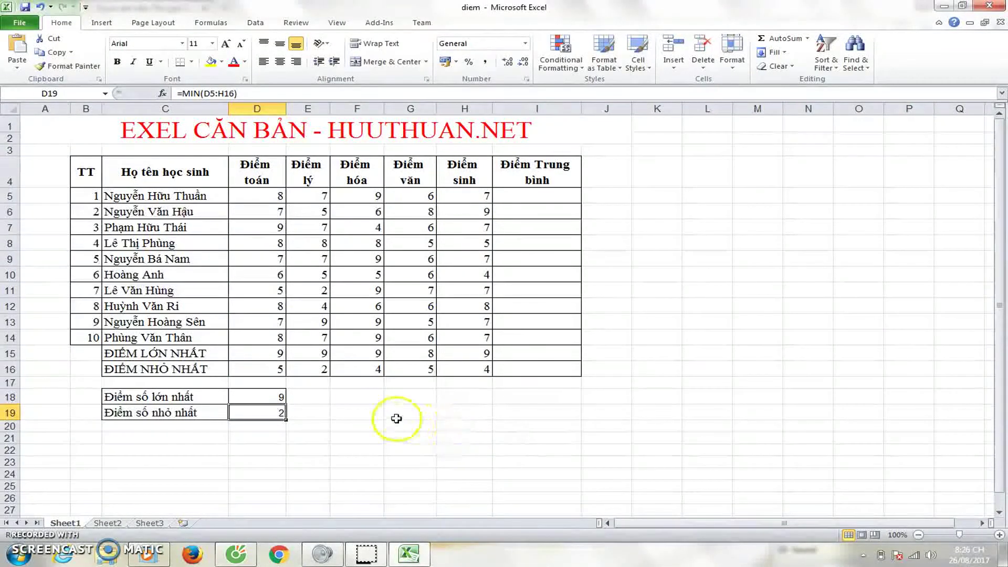
left_click(366, 402)
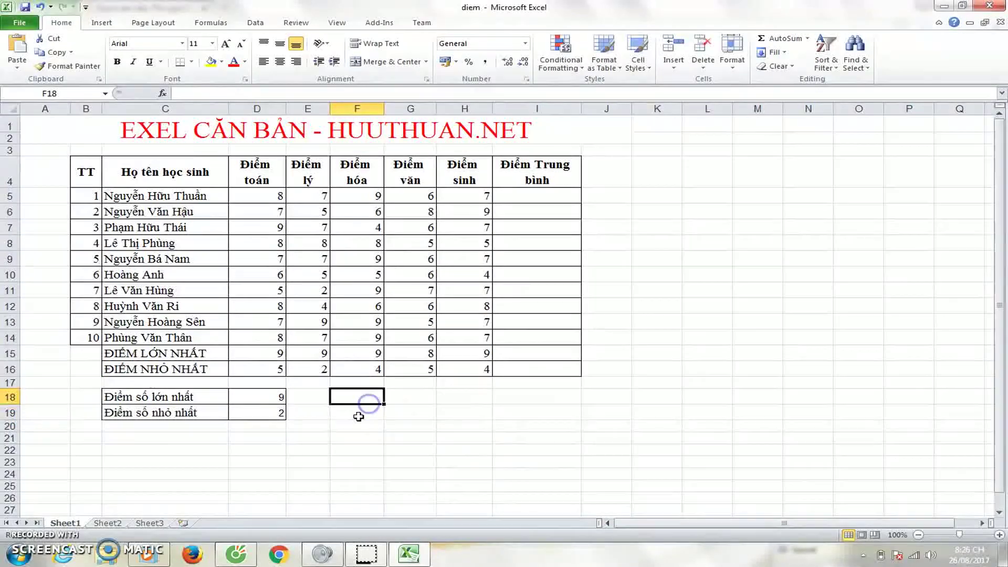
left_click(358, 418)
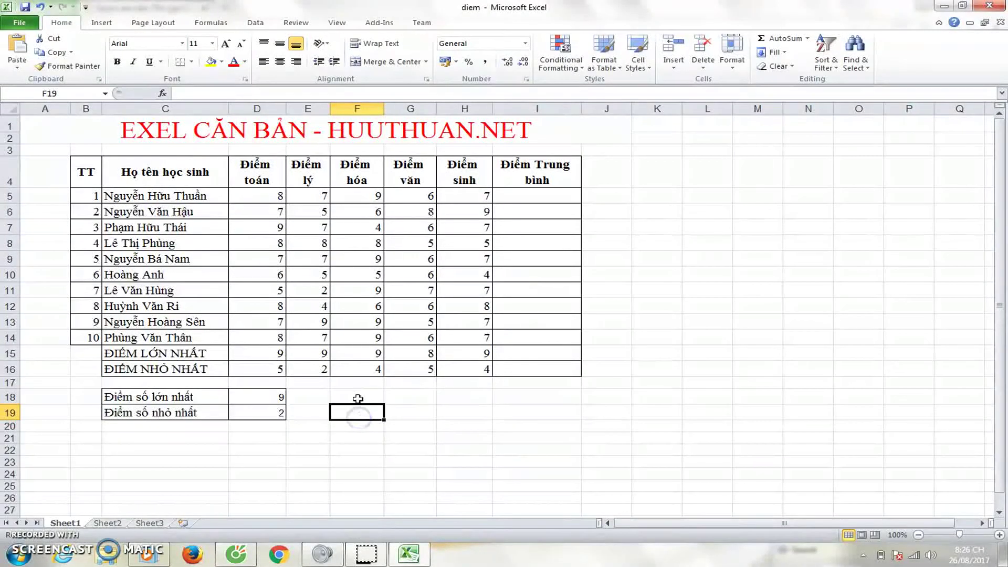
left_click(356, 412)
left_click(356, 397)
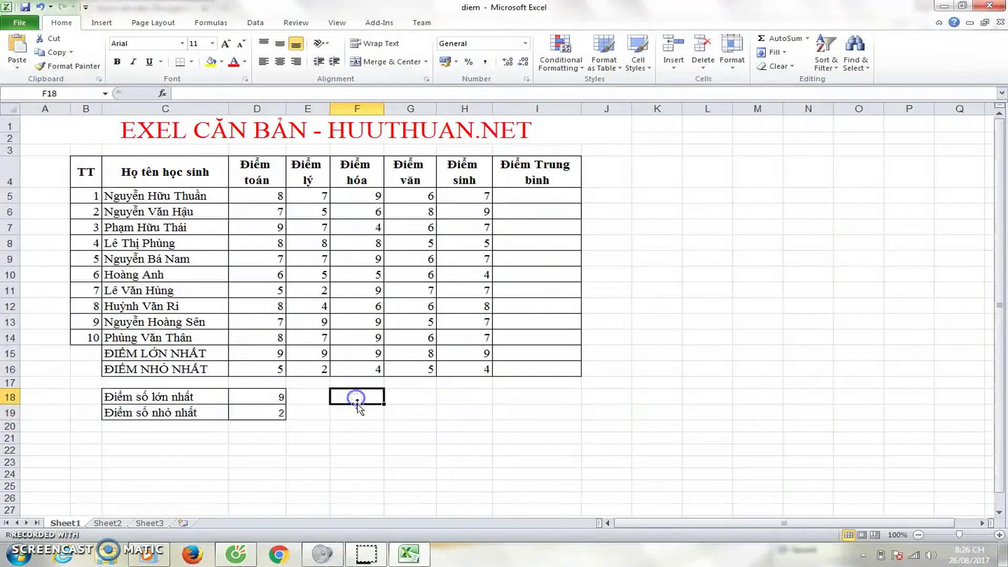
left_click(359, 422)
left_click(354, 397)
left_click_drag(323, 397, 369, 412)
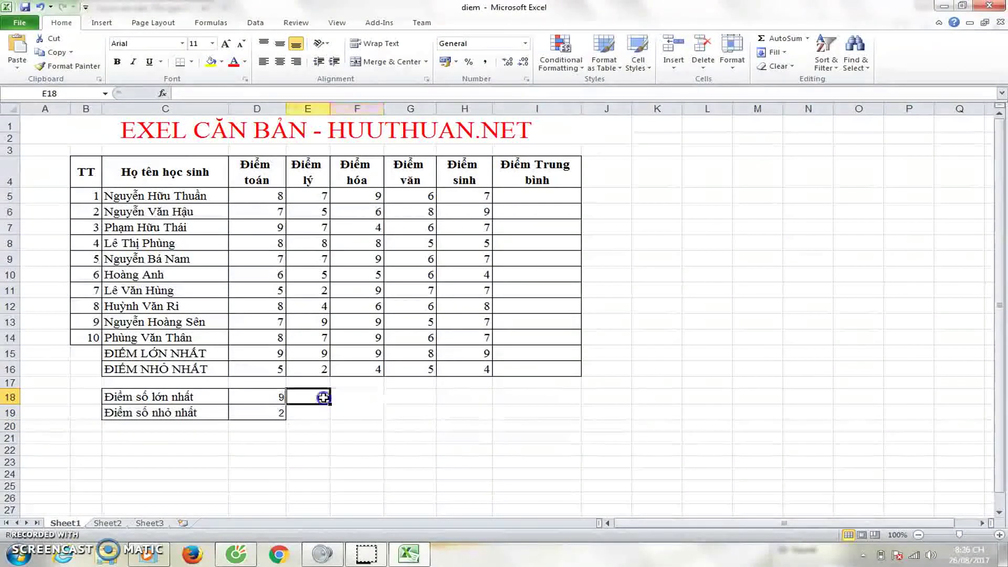
left_click(408, 397)
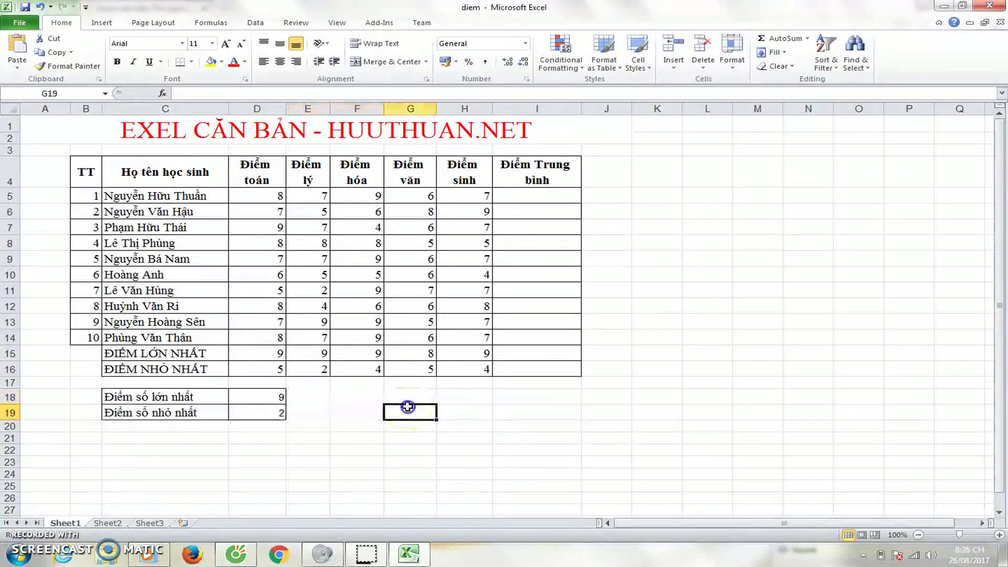
left_click(357, 400)
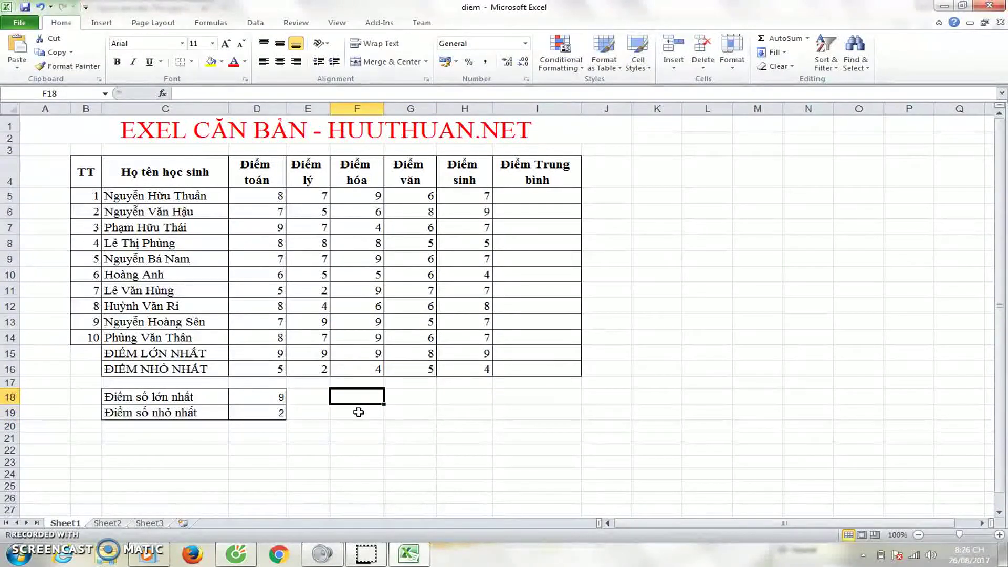
left_click(359, 413)
left_click(402, 413)
left_click(409, 397)
left_click(358, 400)
left_click(394, 414)
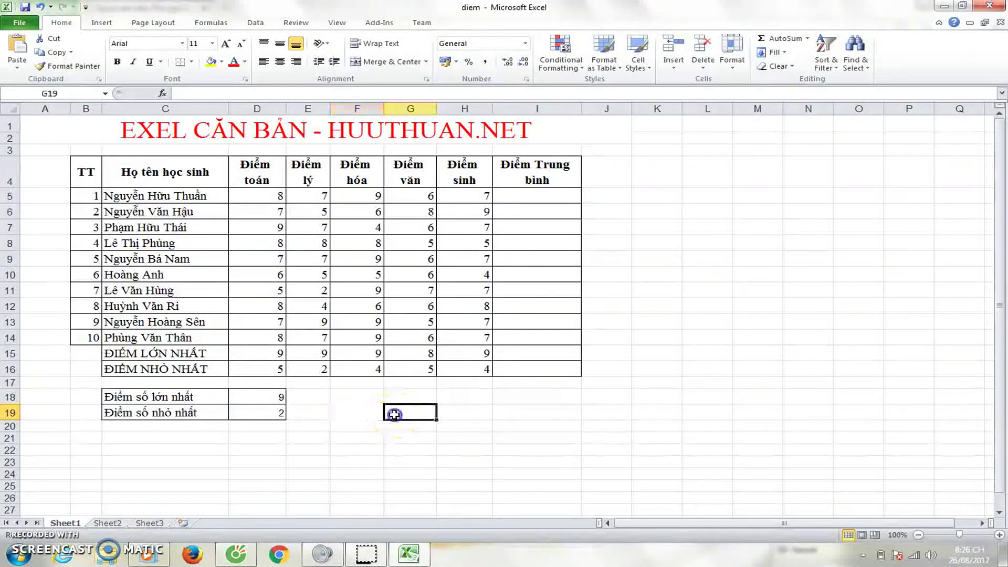
left_click(368, 413)
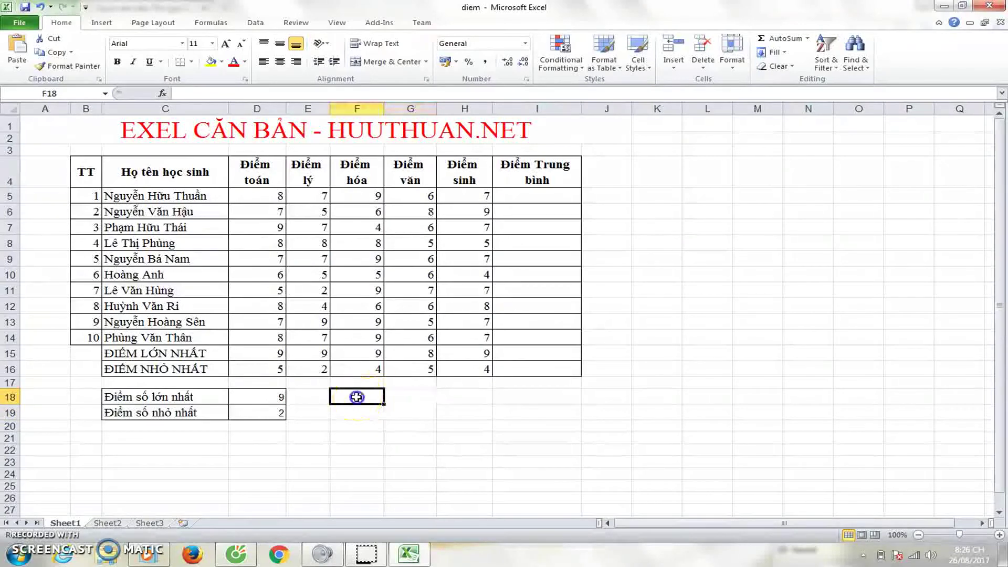
left_click(395, 412)
left_click(403, 395)
left_click(353, 399)
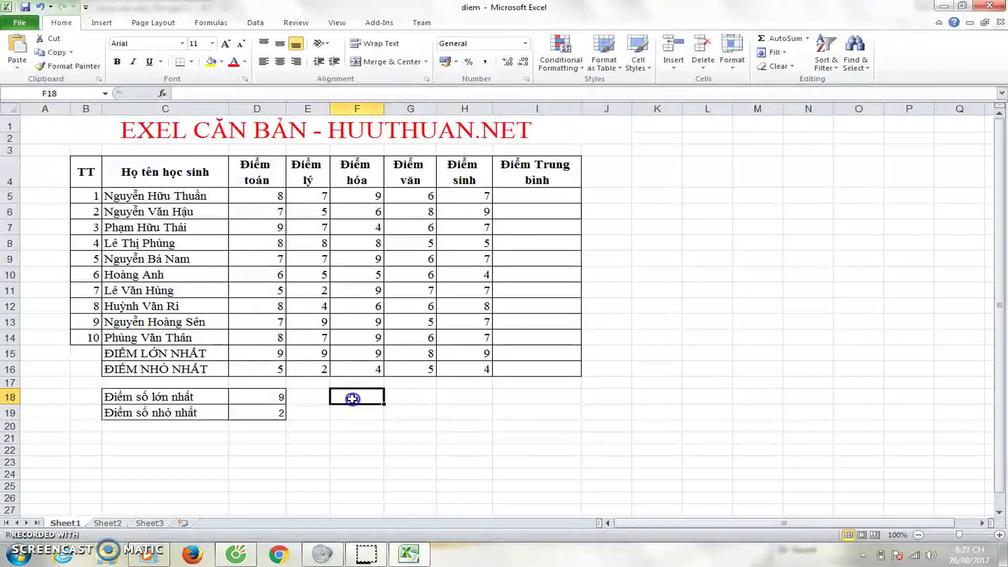
left_click(352, 411)
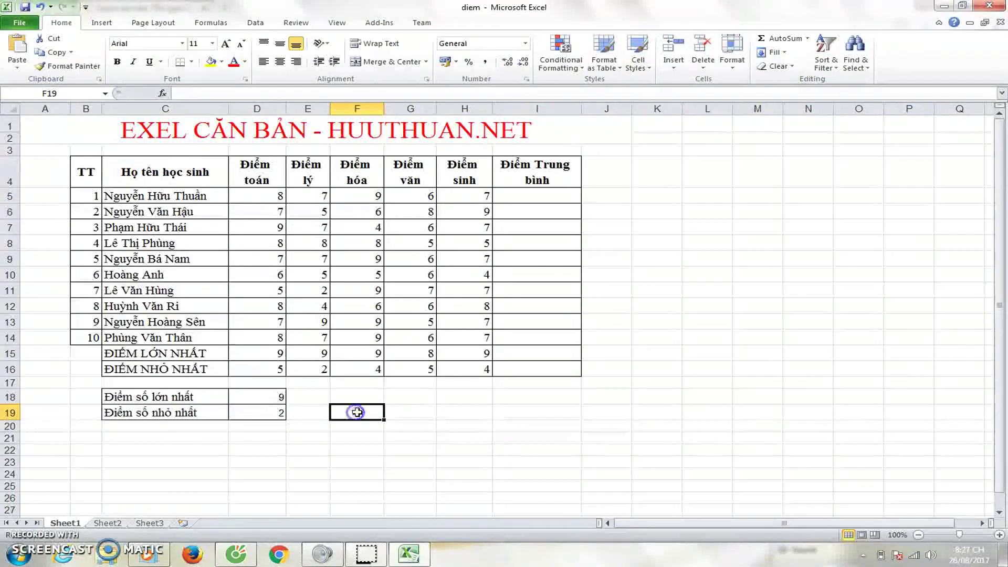
left_click(401, 414)
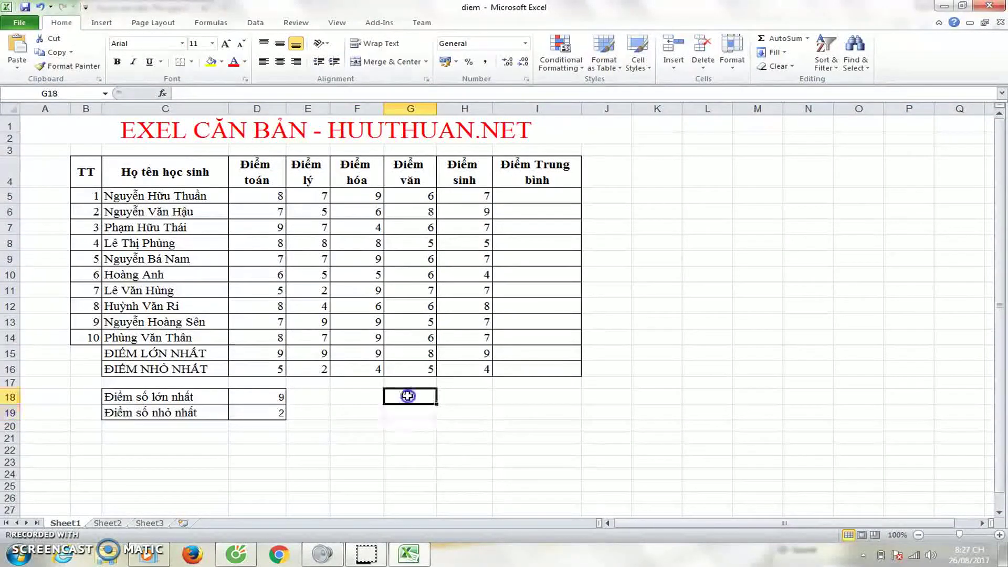
left_click(351, 414)
left_click(401, 413)
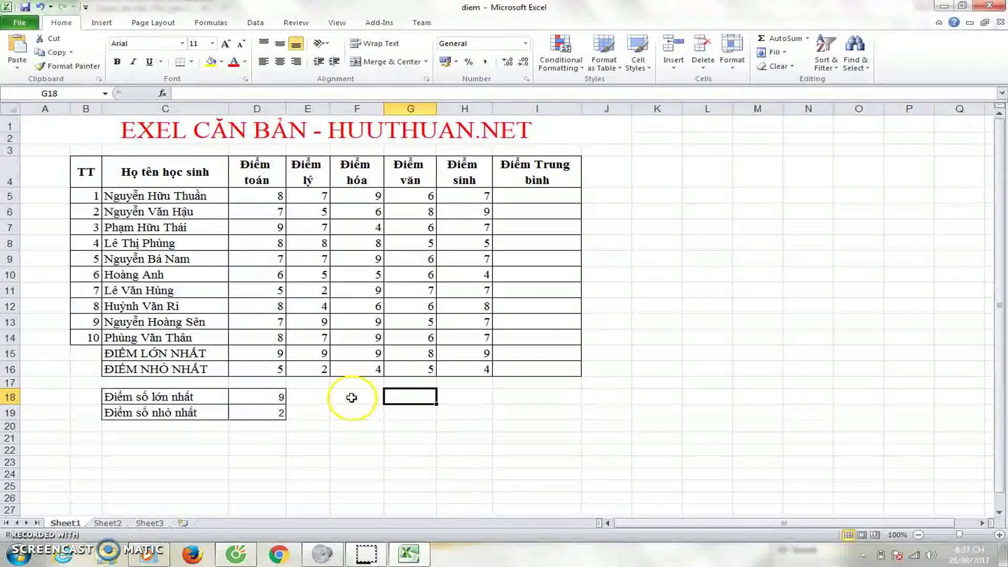
left_click_drag(367, 396, 409, 405)
left_click(411, 411)
left_click(370, 412)
left_click(359, 396)
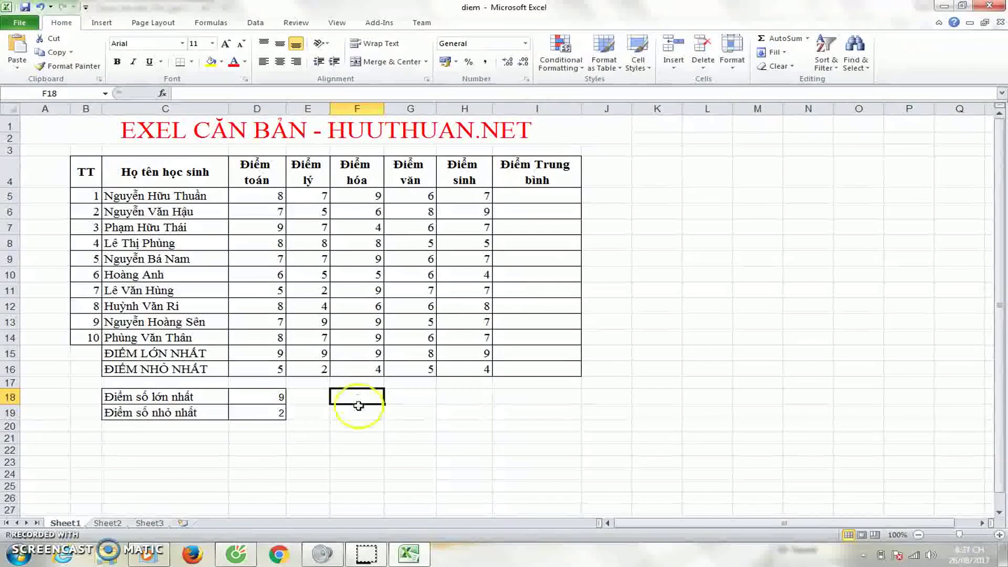
left_click(360, 411)
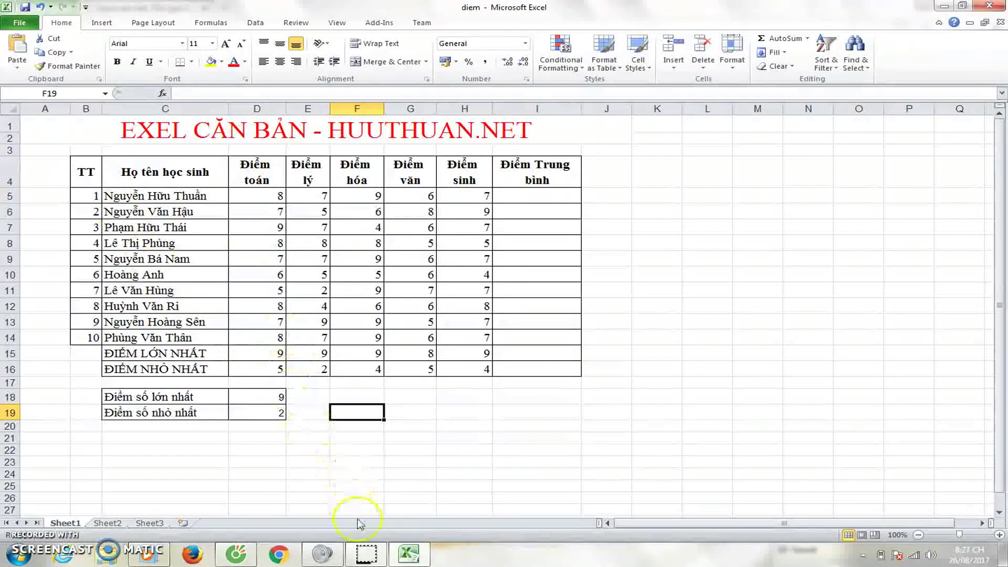